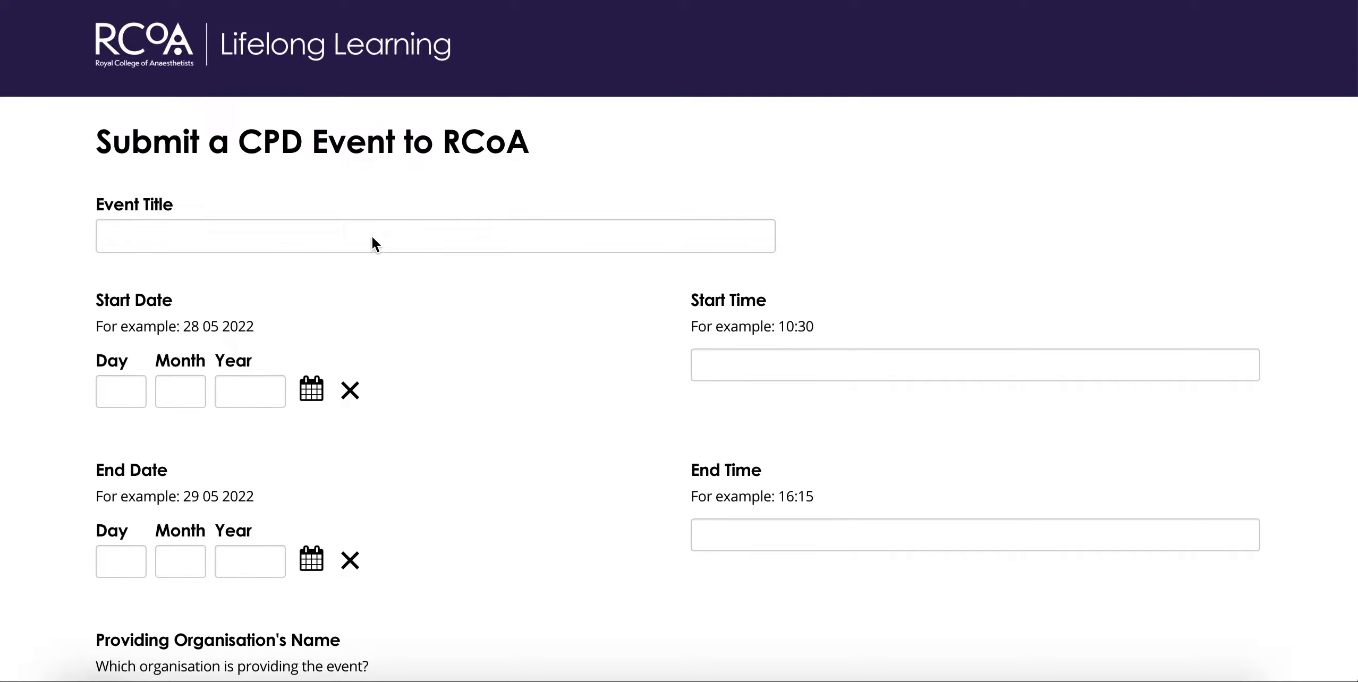
Step: Title the event 'Example'
left_click(264, 233)
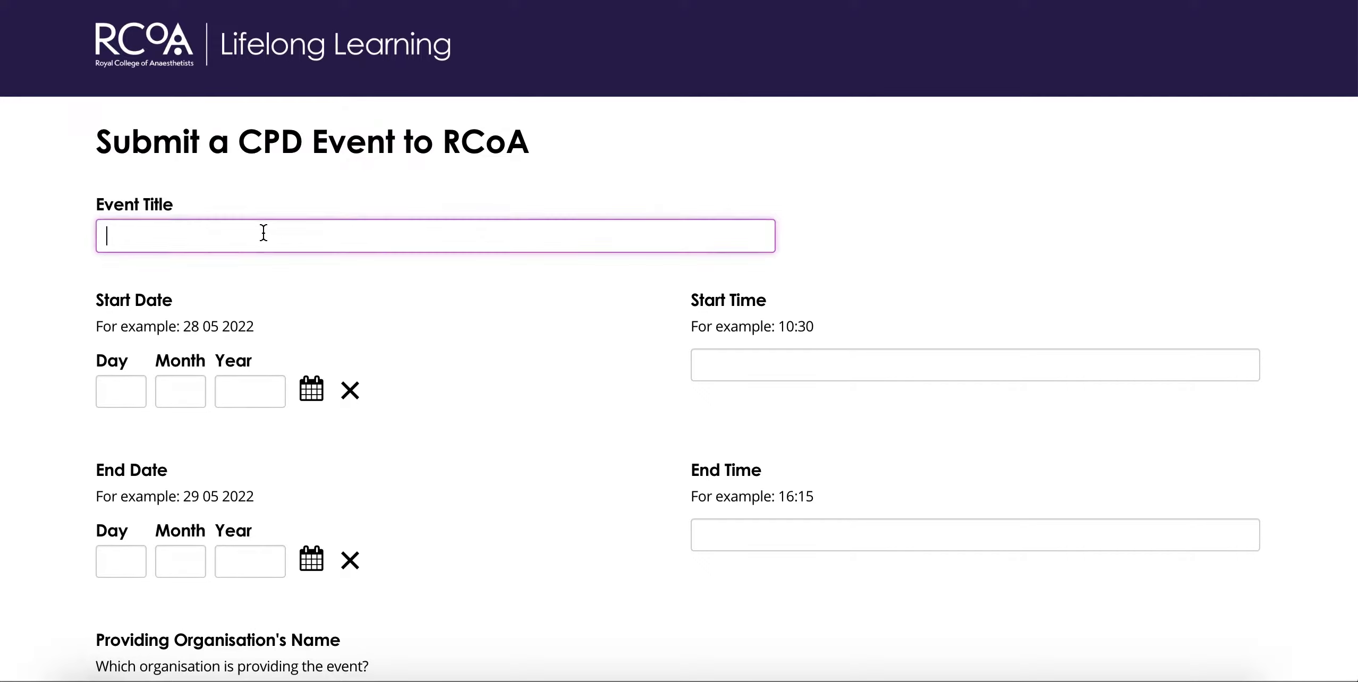
type("Example")
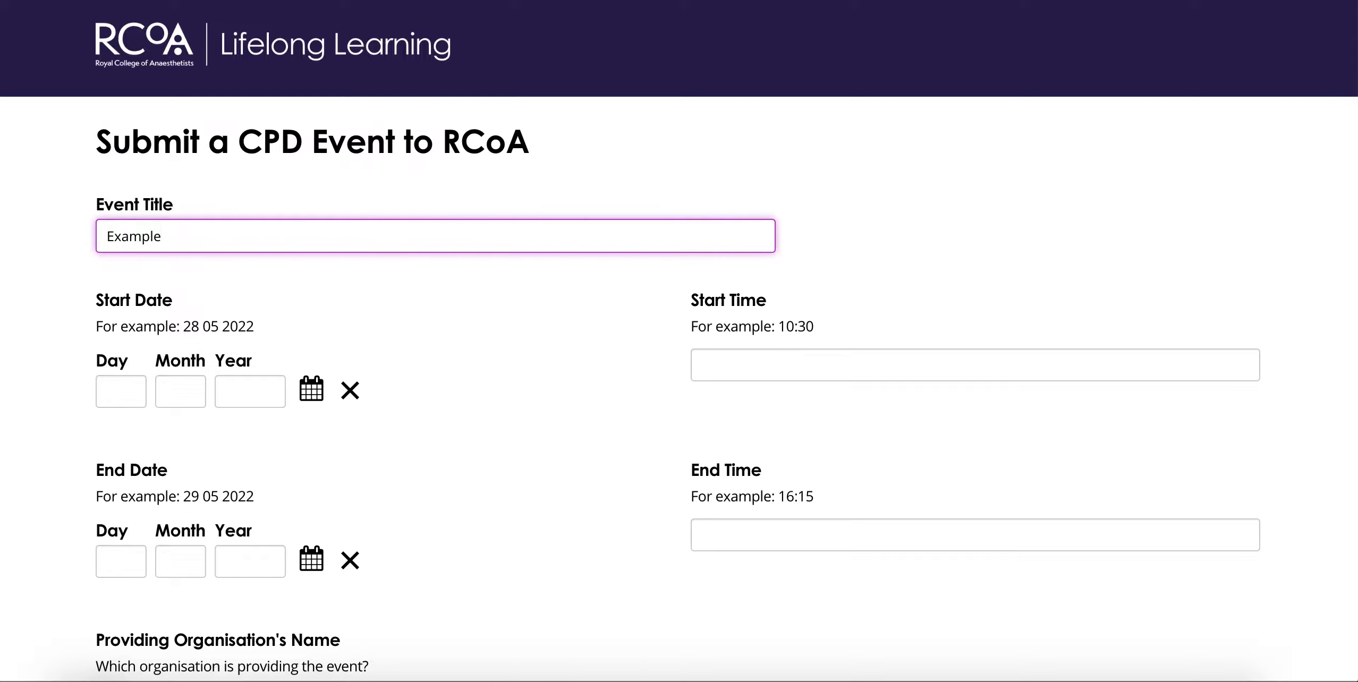
left_click(9, 316)
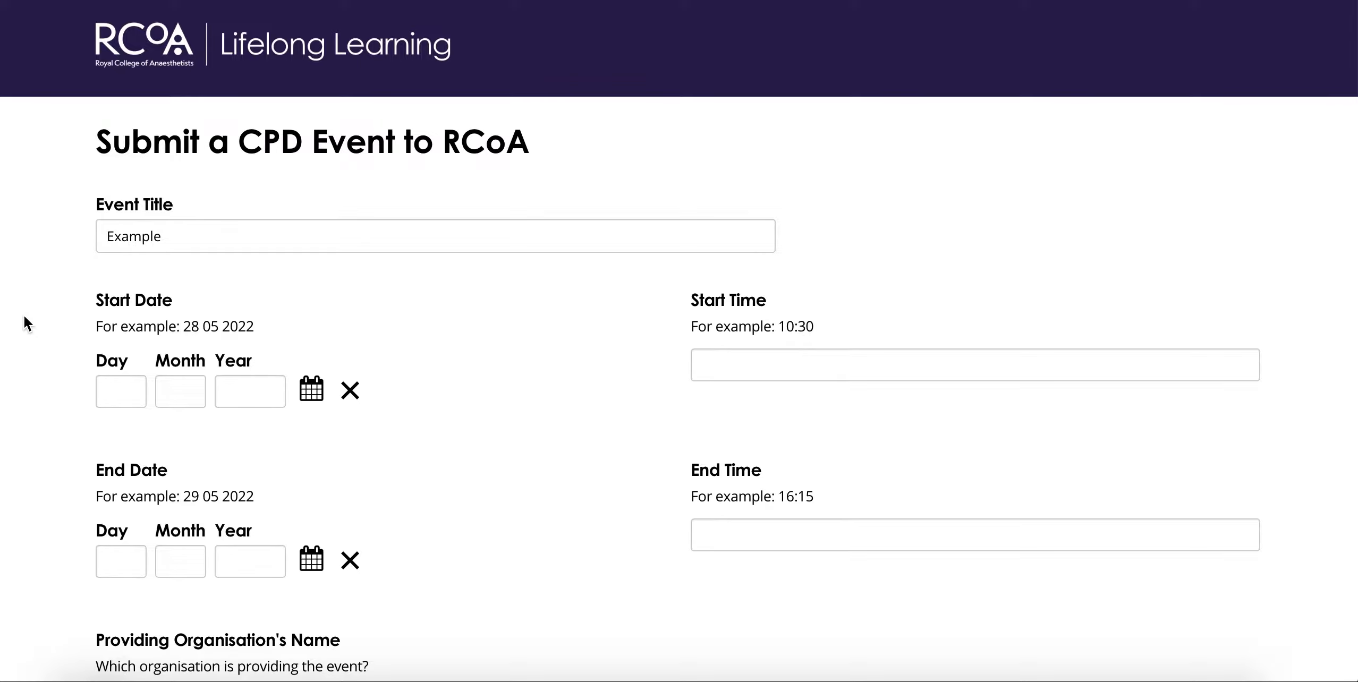
Step: Set the event start to 1 October 2019 at 09:30
left_click(306, 398)
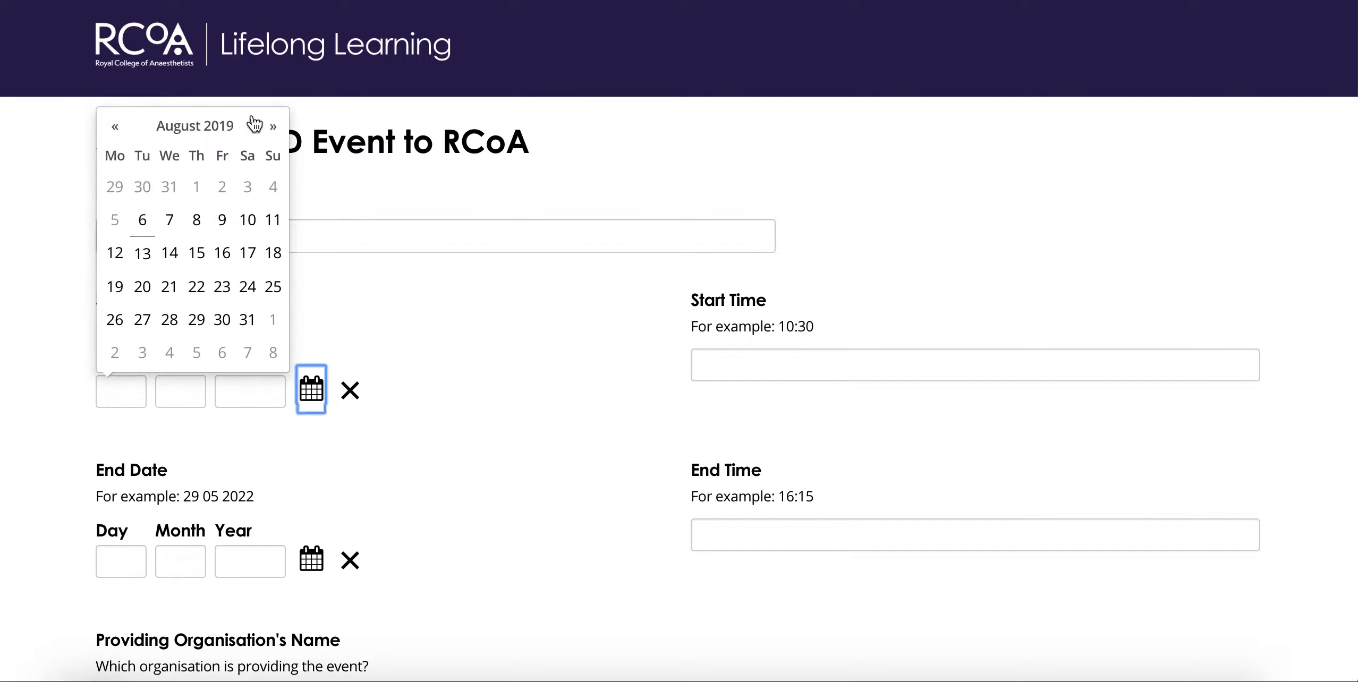
left_click(270, 128)
left_click(271, 128)
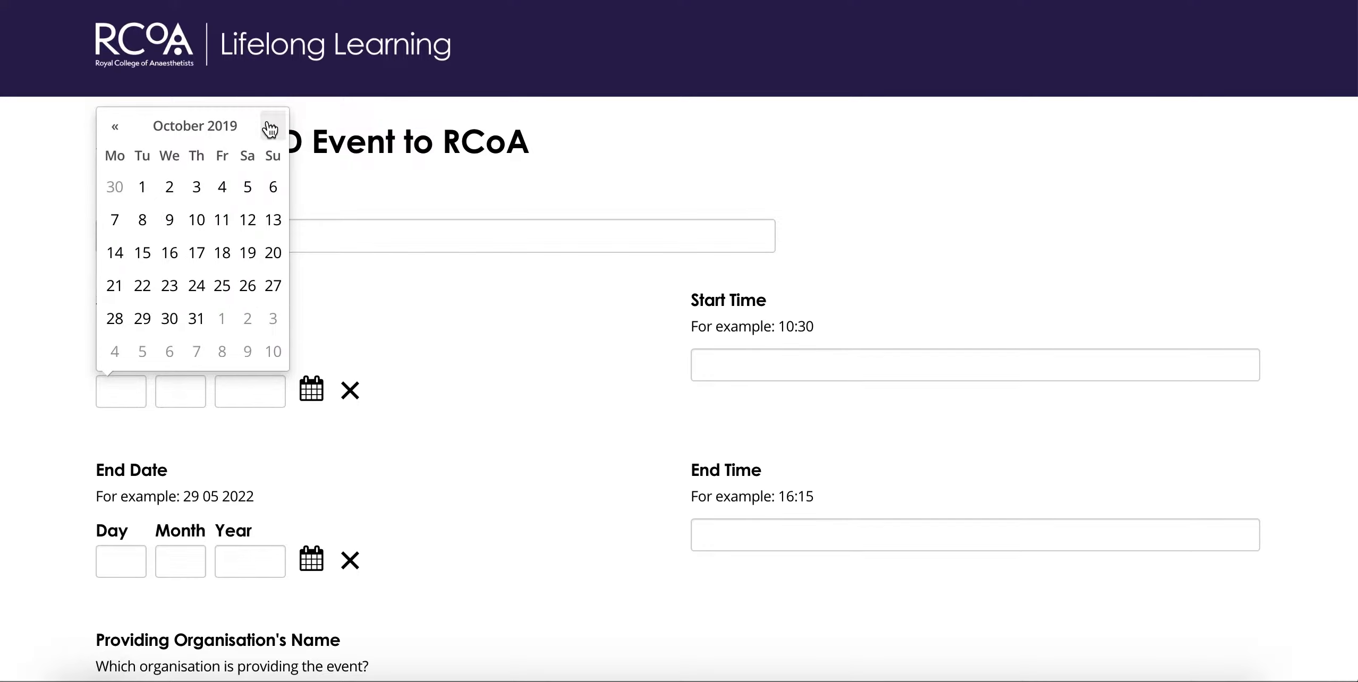
left_click(141, 188)
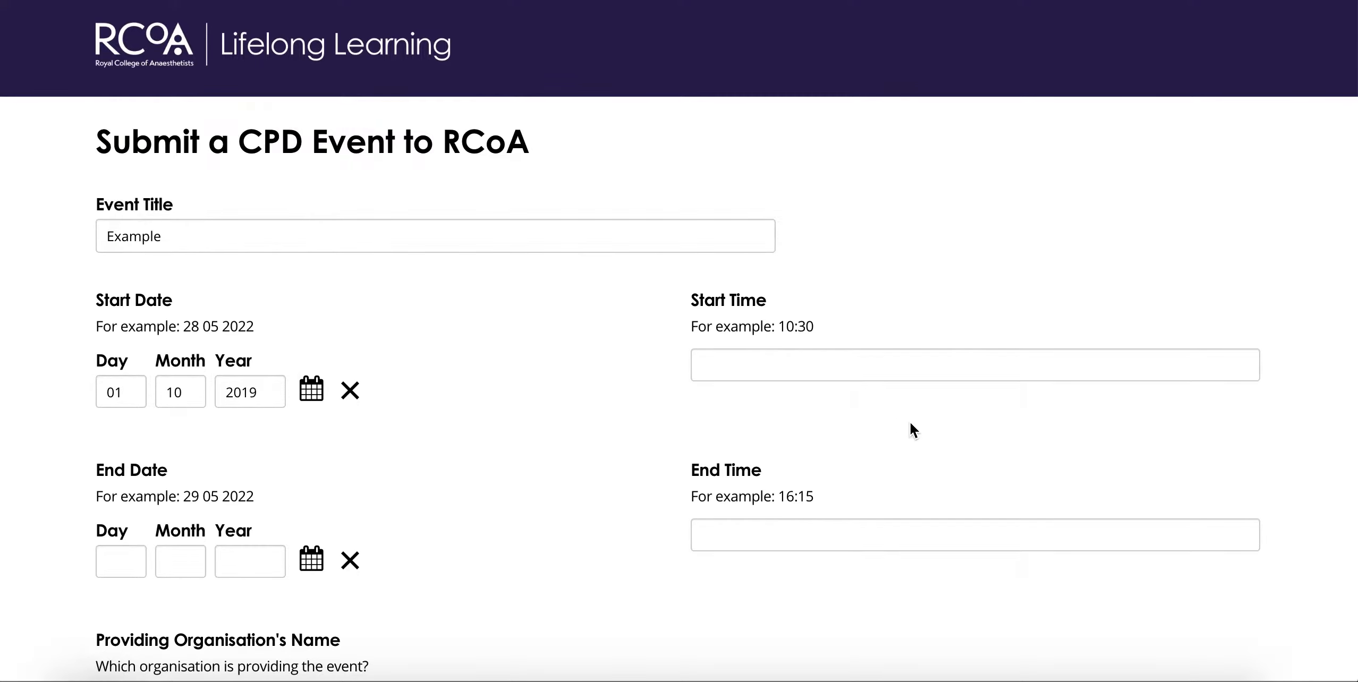
left_click(805, 370)
type("09")
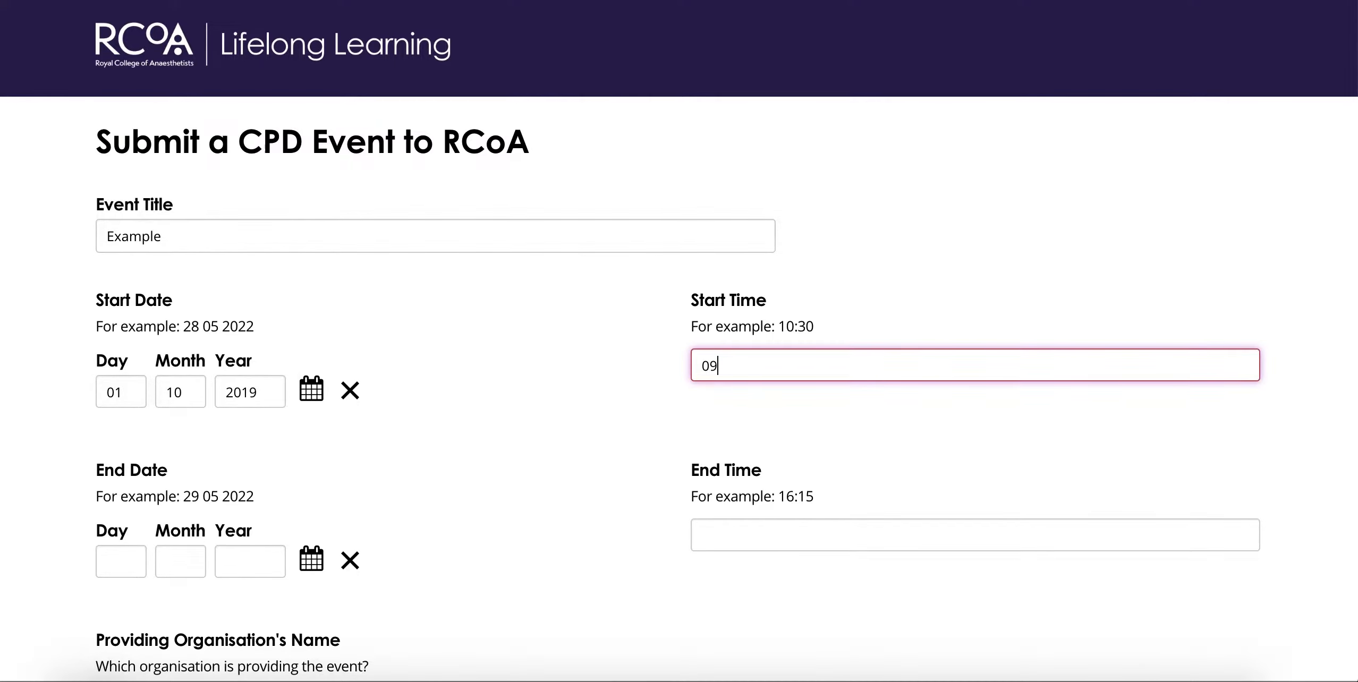
type(":30")
Step: Set the event end to 02/10/2019 at 16:00
left_click(122, 559)
type("0")
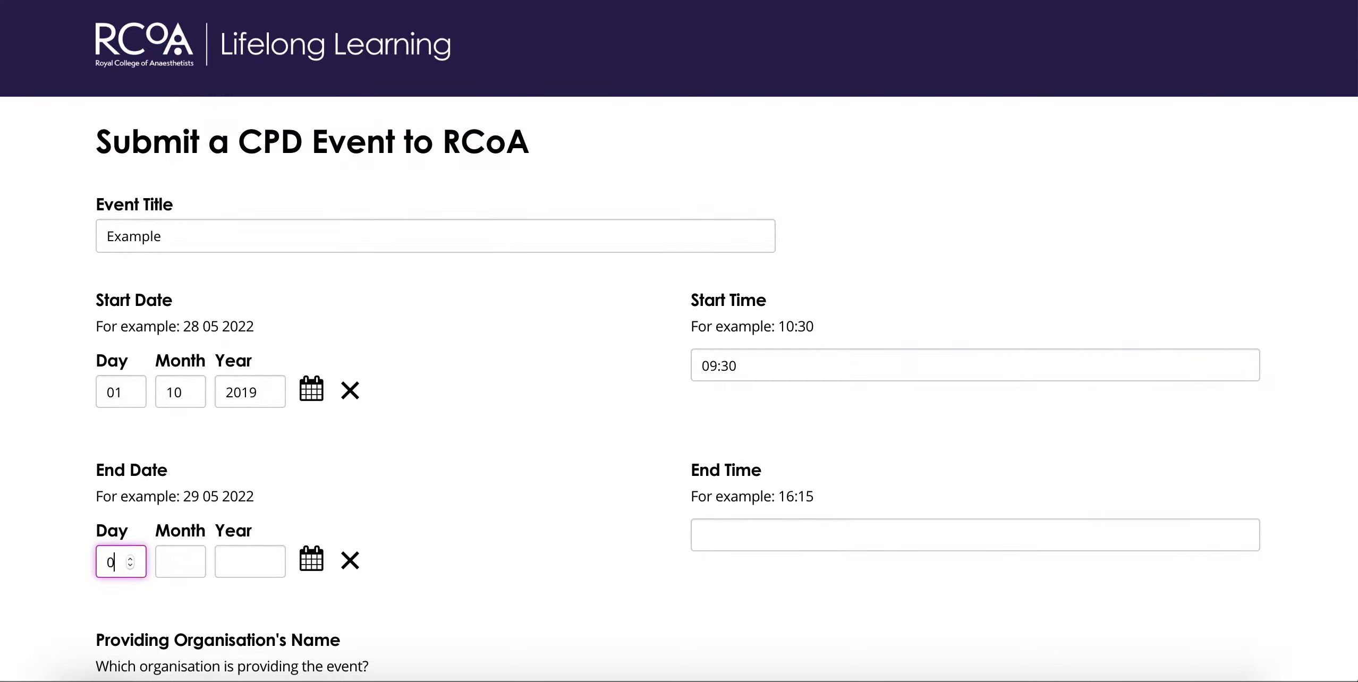
type("2")
left_click(176, 563)
type("10")
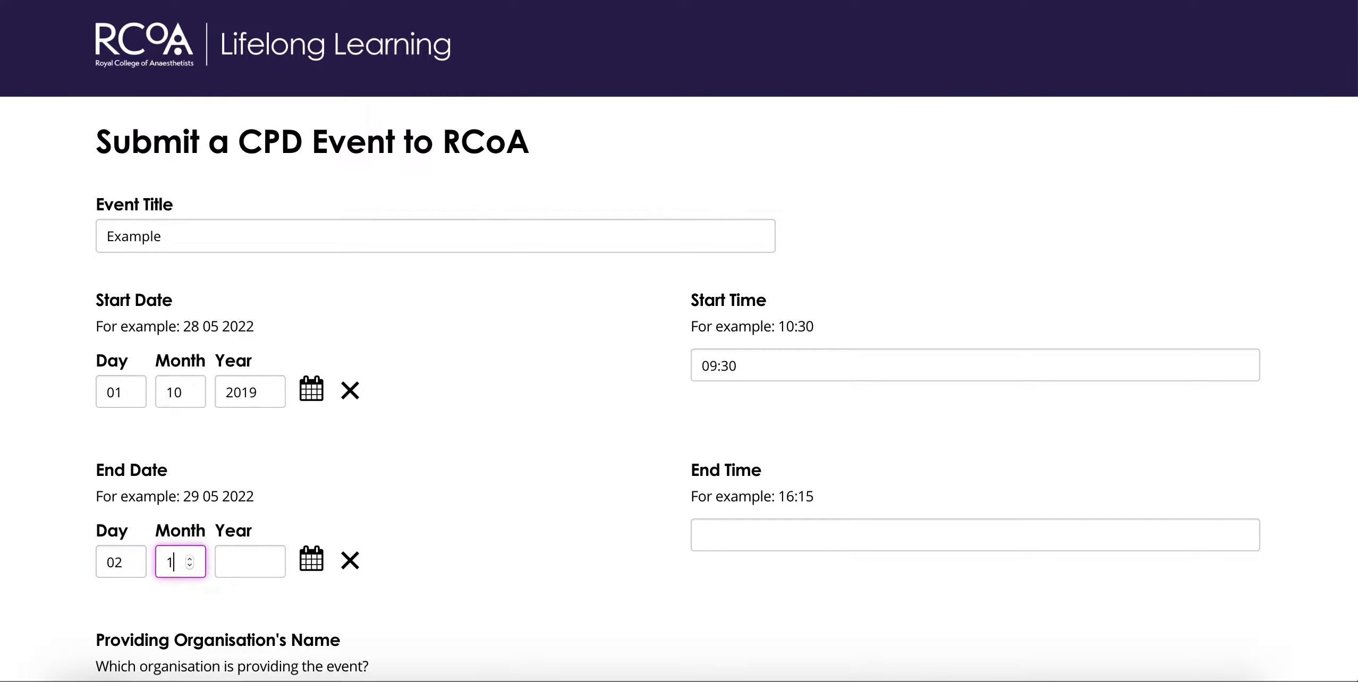
left_click(235, 562)
type("2019")
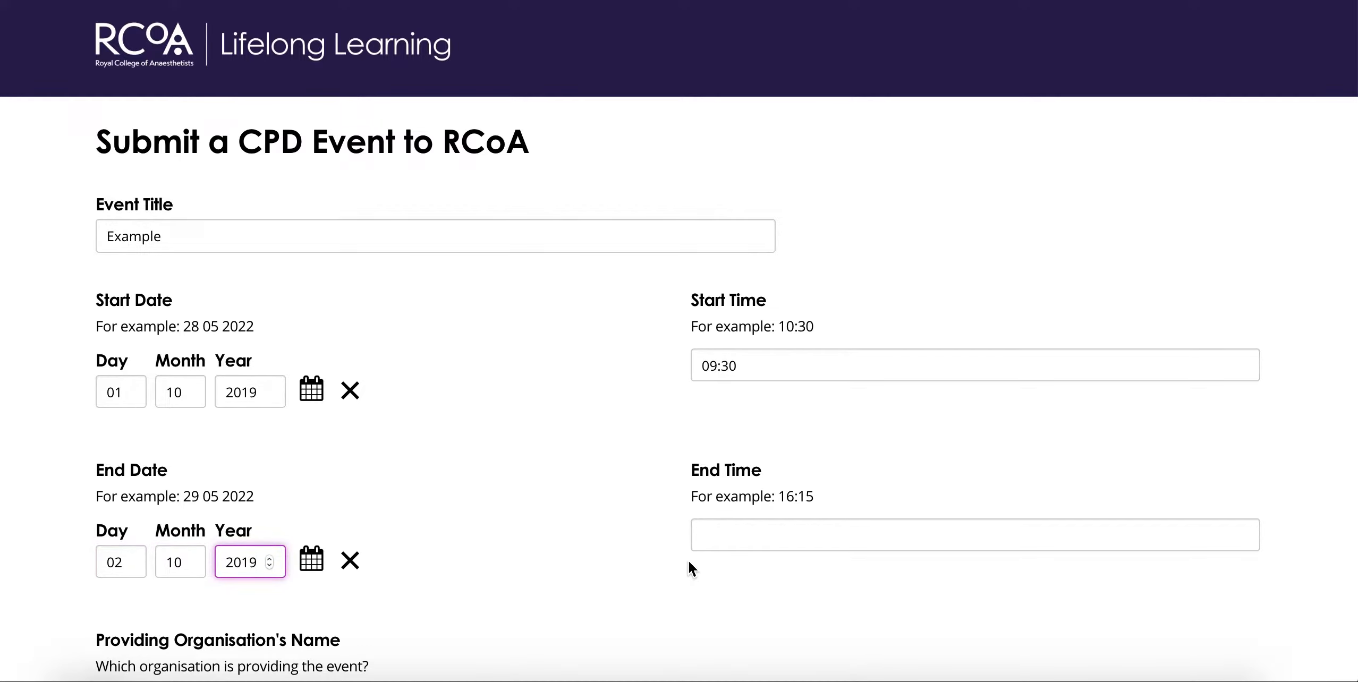
left_click(740, 547)
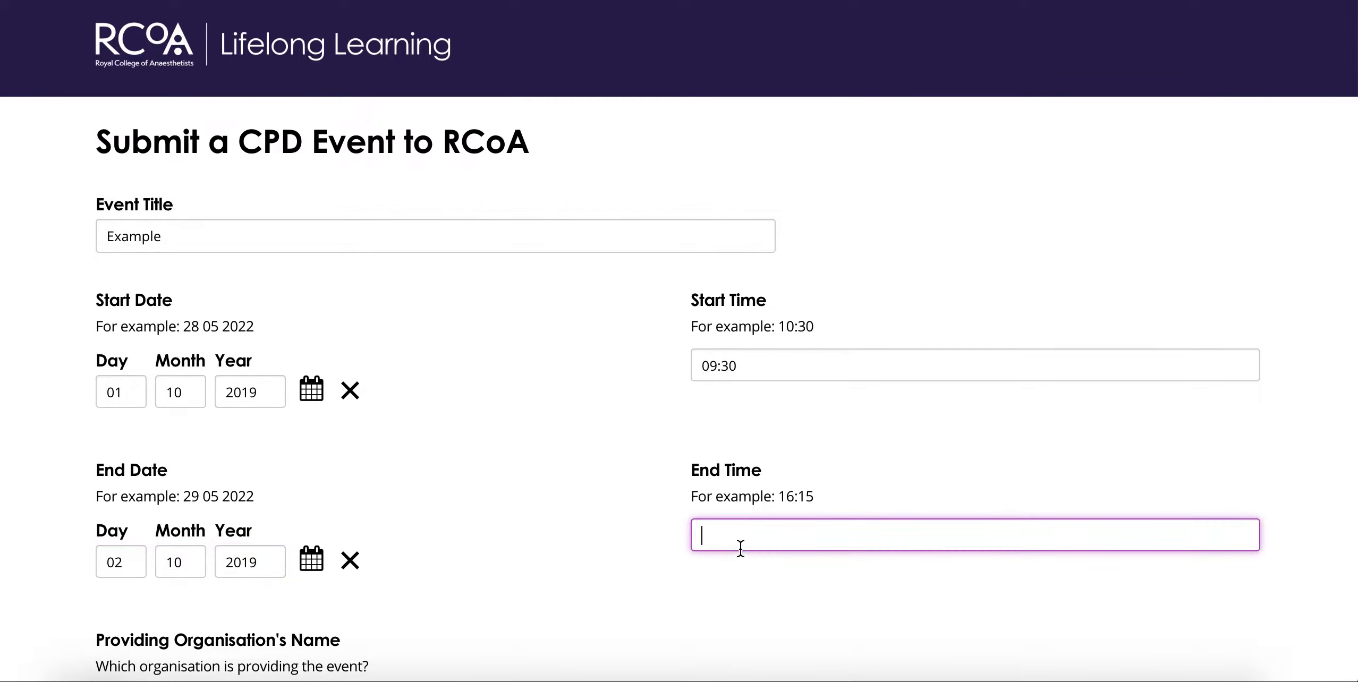
type("16:00")
left_click(30, 489)
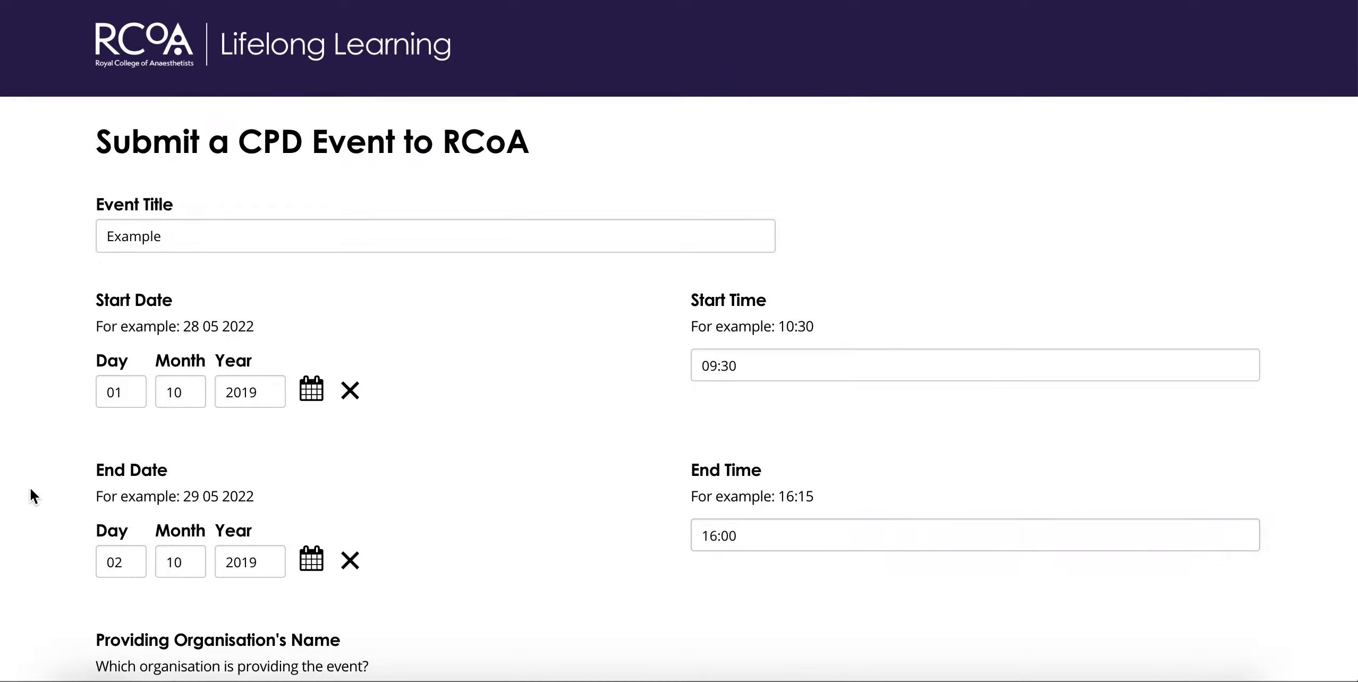
Step: Enter 'Example' as the providing organisation's name
scroll(29, 487, "down", 3)
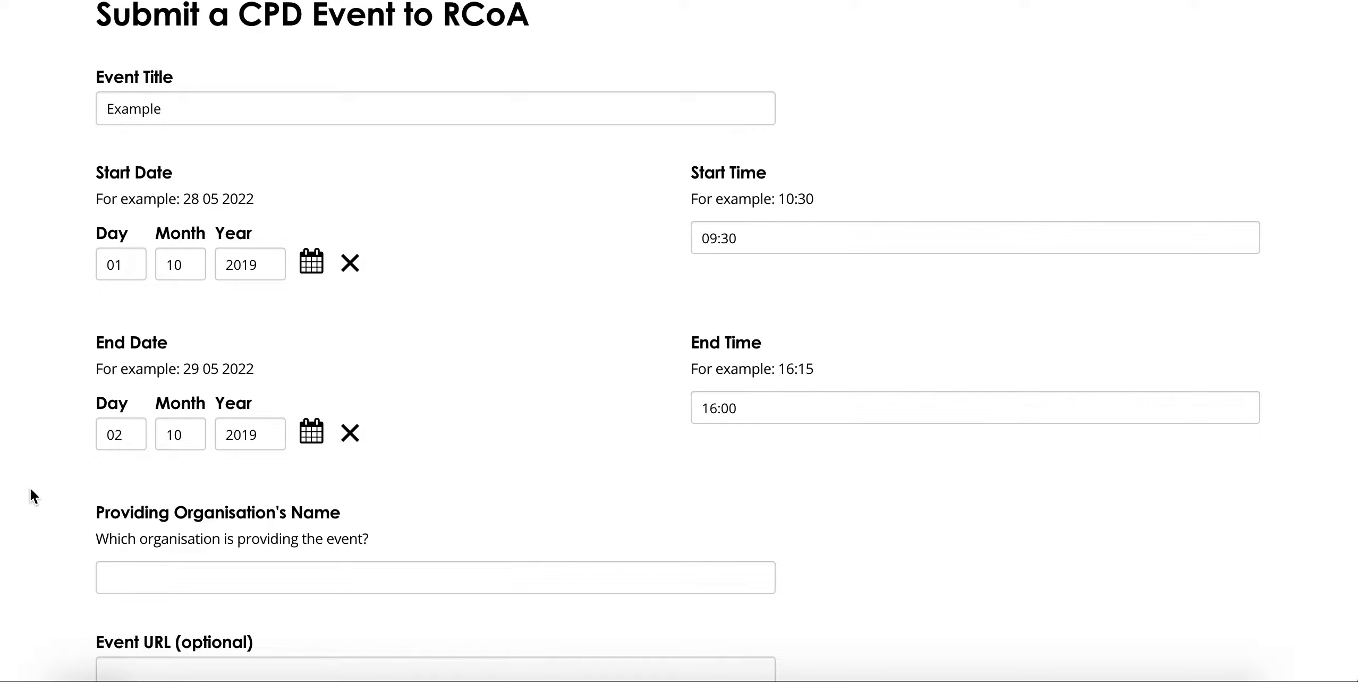
scroll(30, 487, "down", 2)
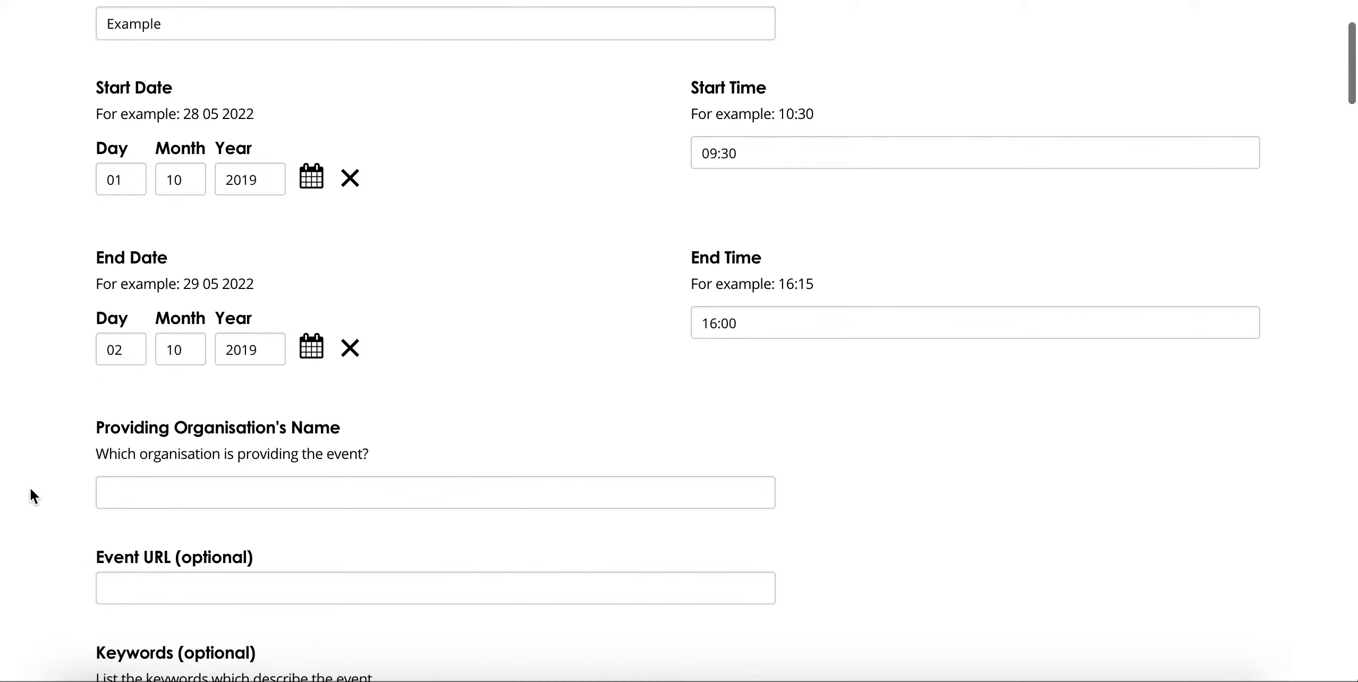
left_click(120, 492)
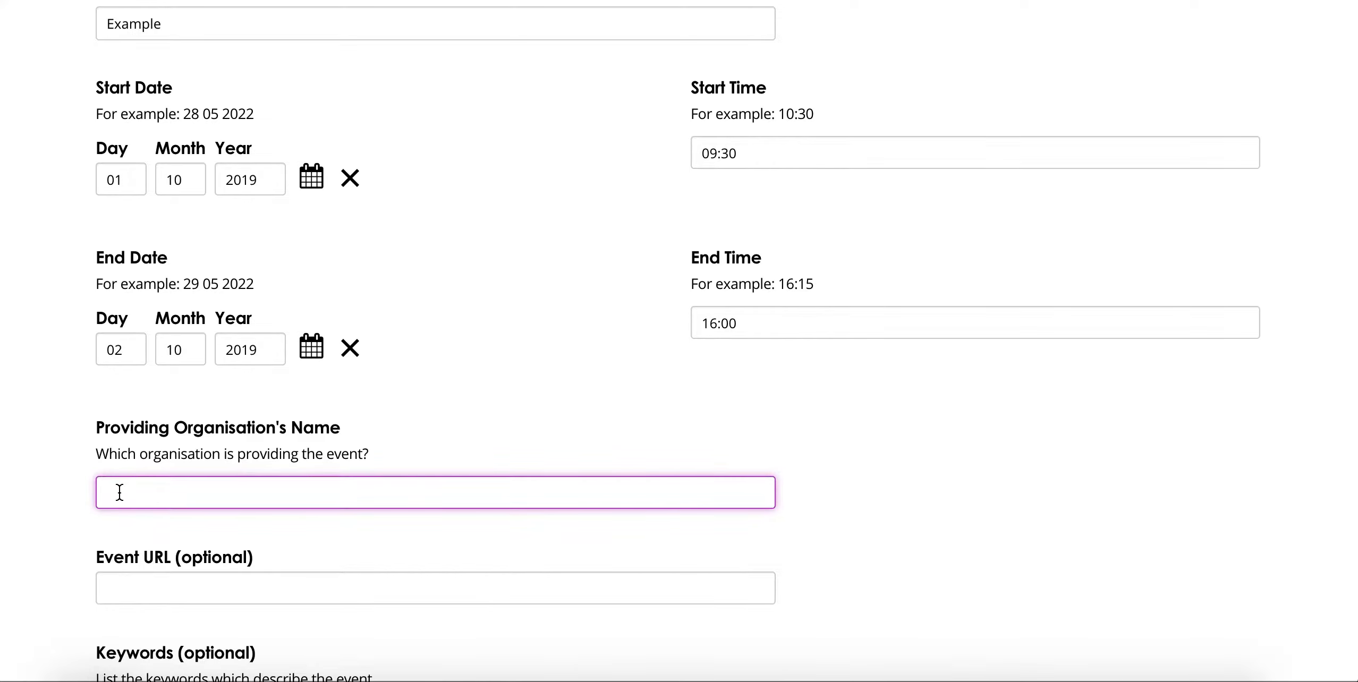
type("Example")
left_click(36, 489)
Step: Set the event URL to rcoa.ac.uk and the keywords to 'Example'
scroll(36, 489, "down", 4)
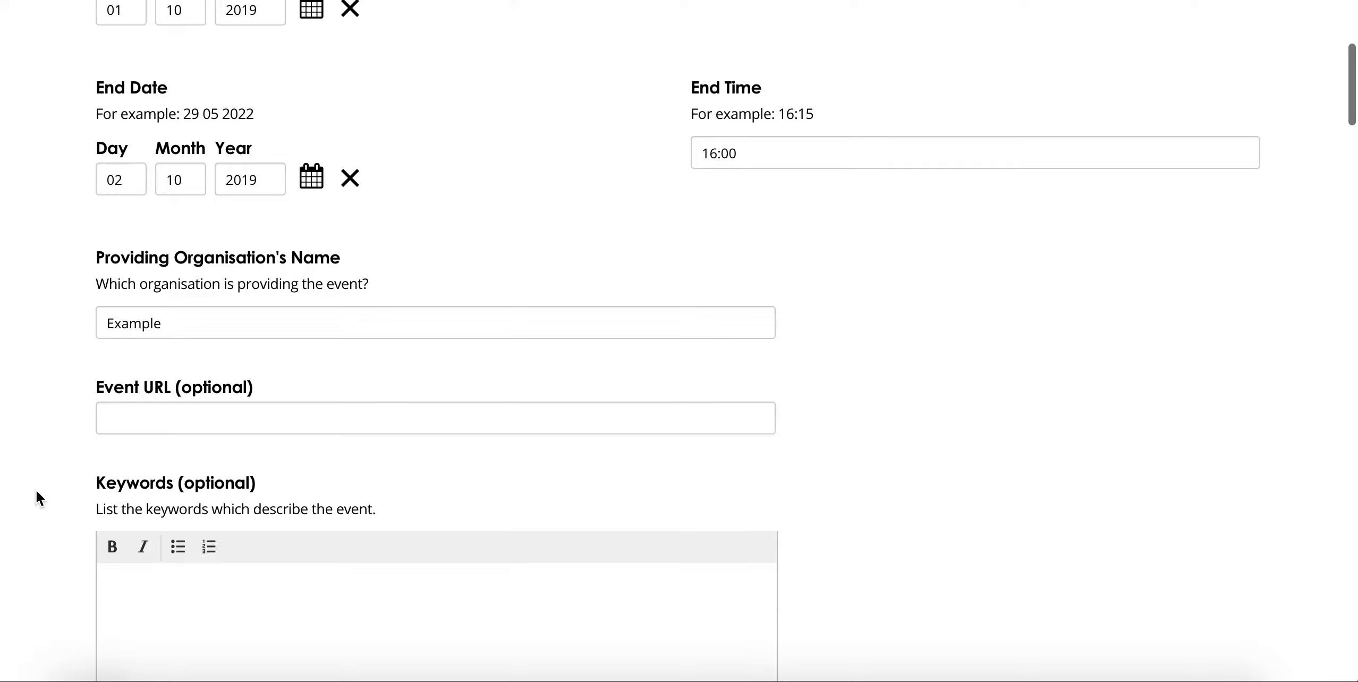
scroll(37, 491, "down", 3)
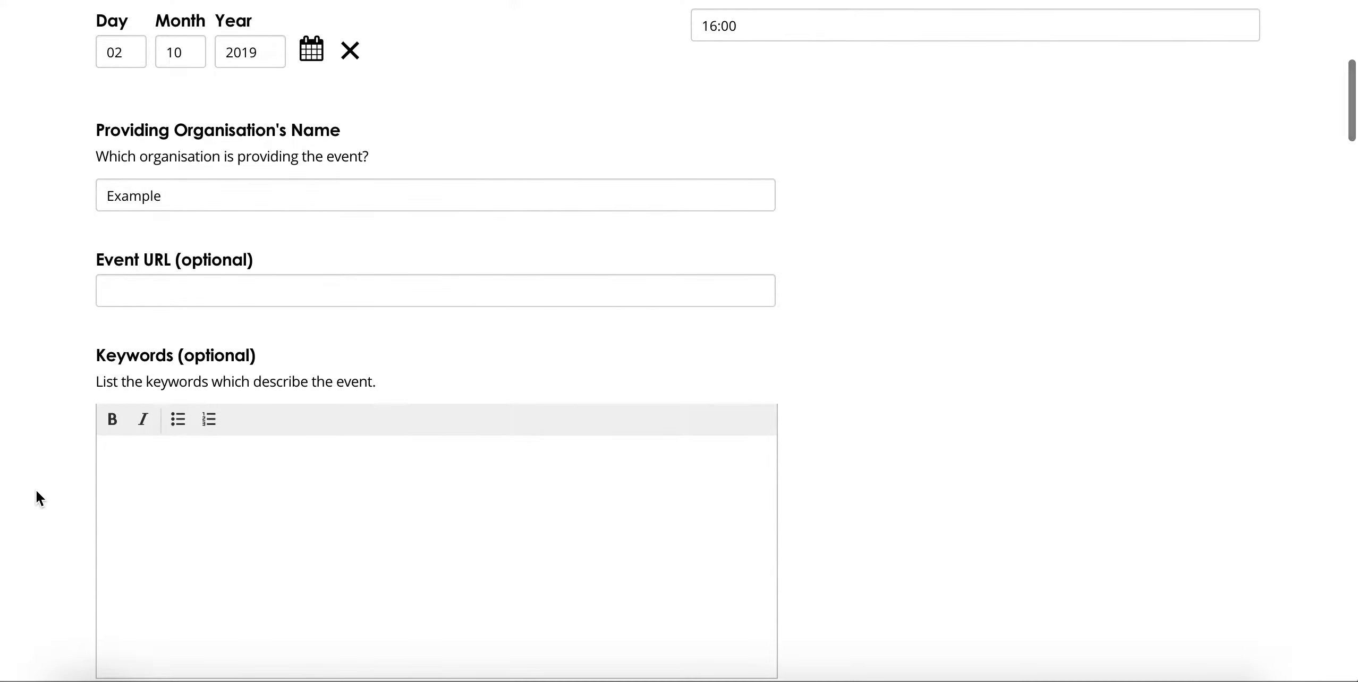
left_click(163, 283)
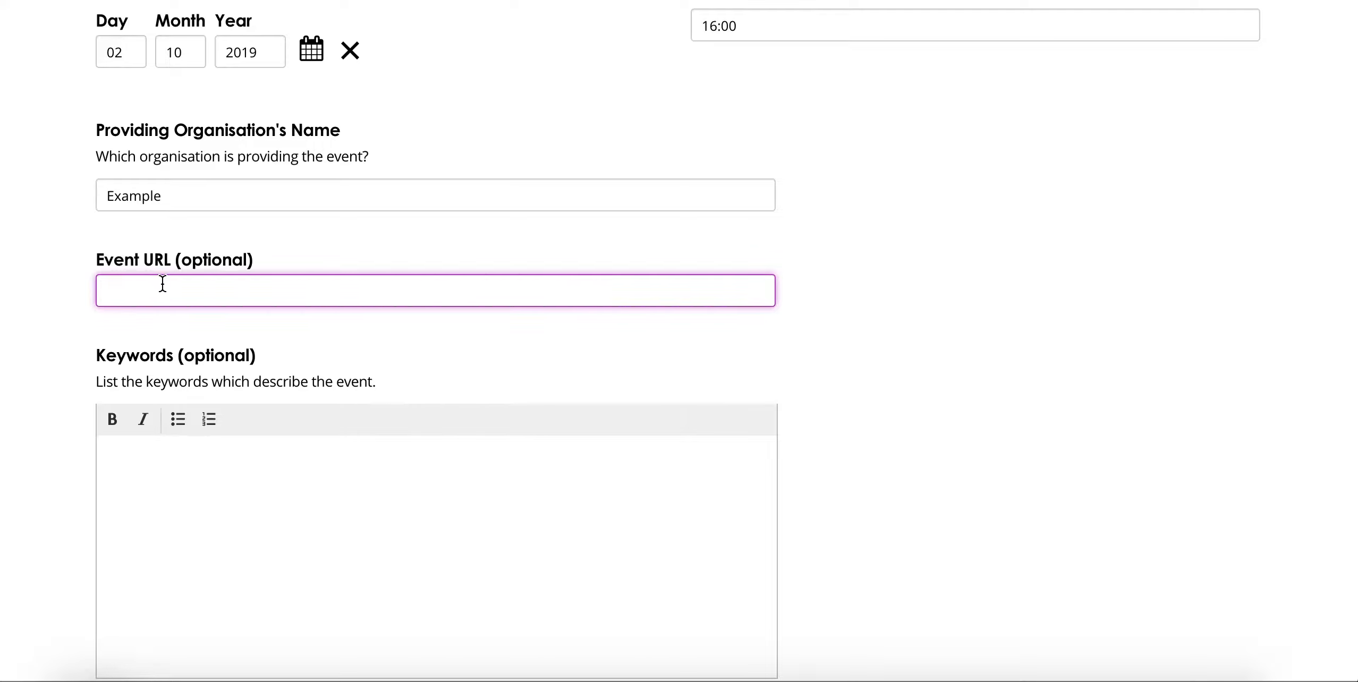
type("rcoa.ac.uk")
left_click(30, 355)
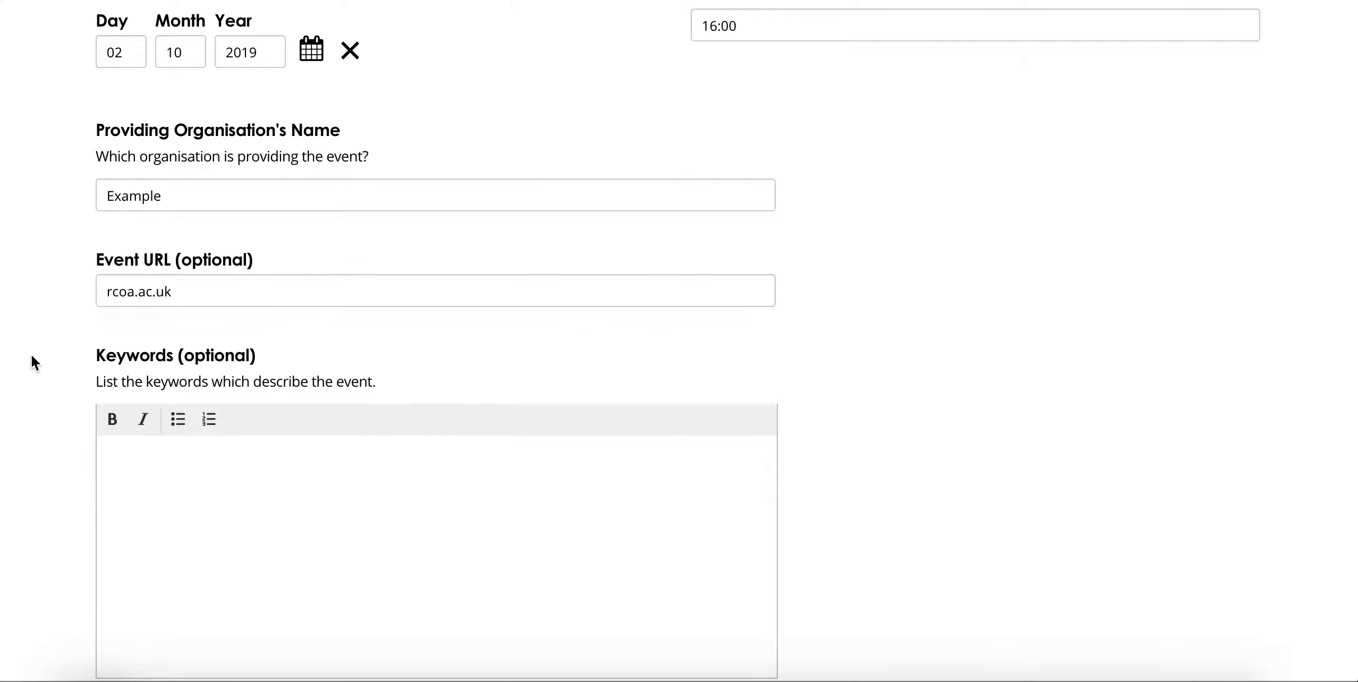
left_click(173, 455)
type("Example")
Step: Enter 'Example' as the event's address
scroll(60, 511, "down", 2)
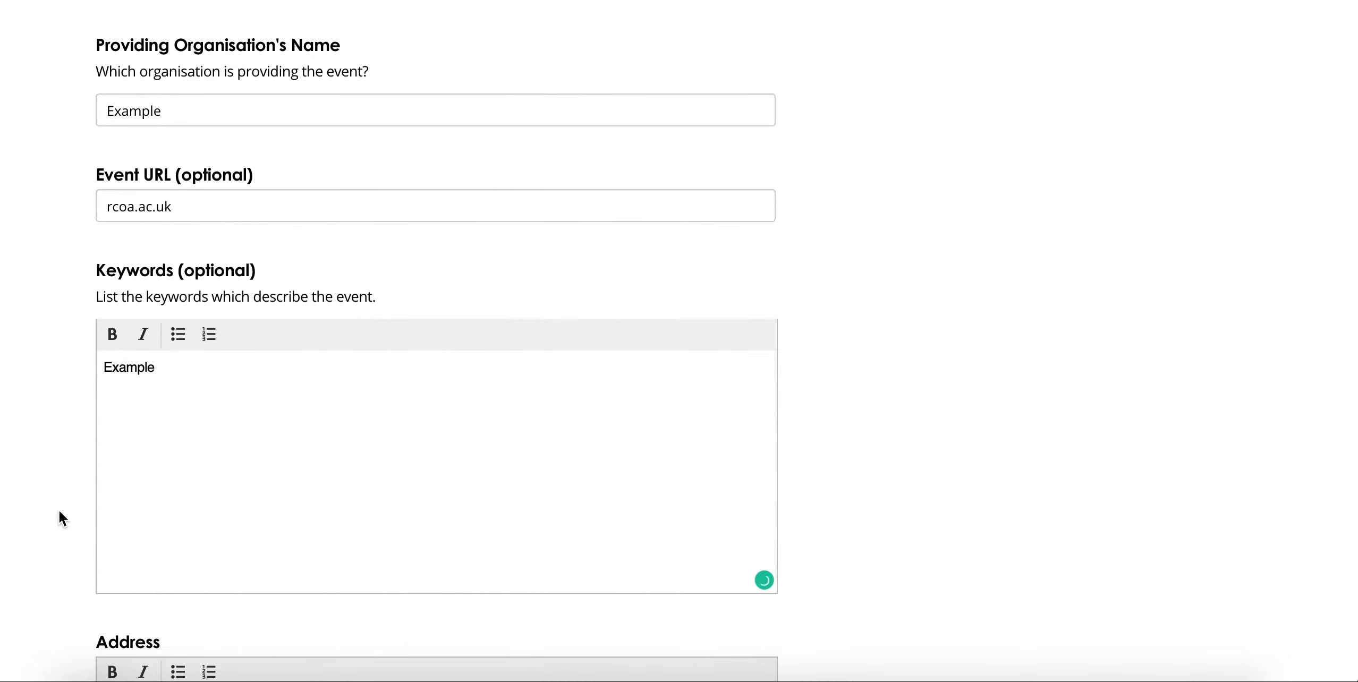
scroll(60, 511, "down", 5)
scroll(58, 509, "down", 3)
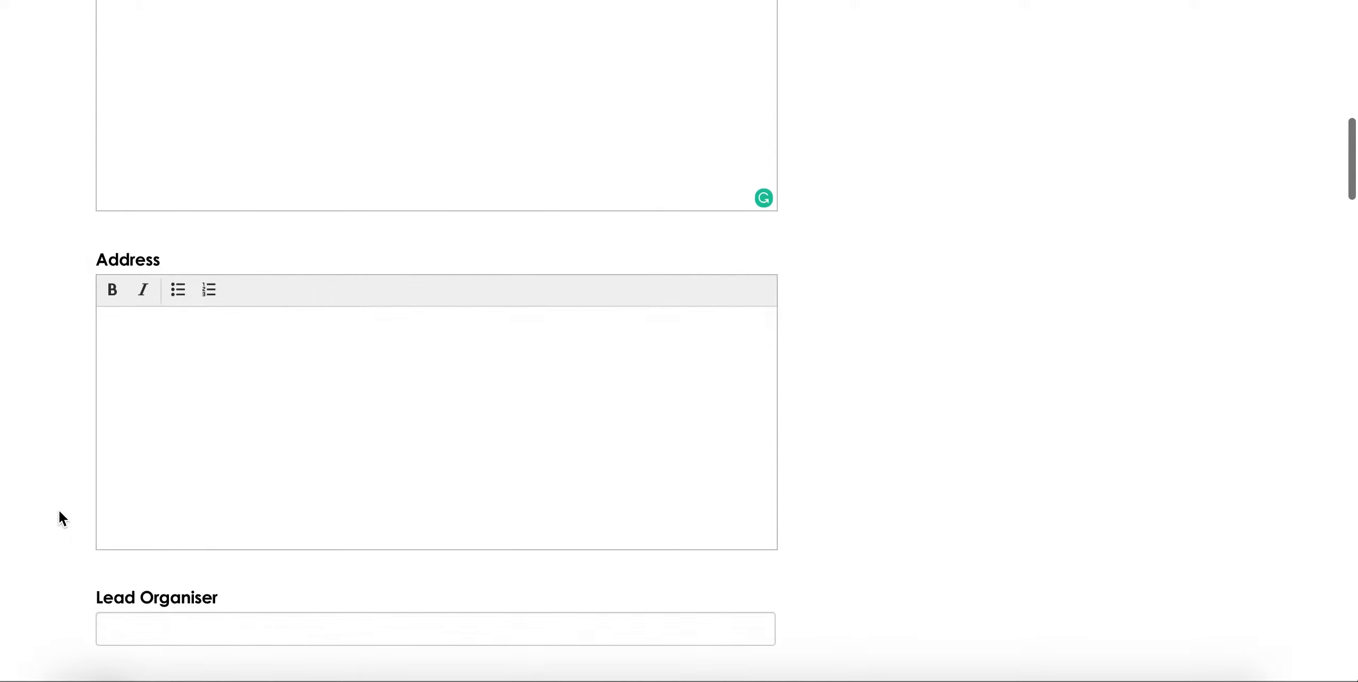
left_click(242, 394)
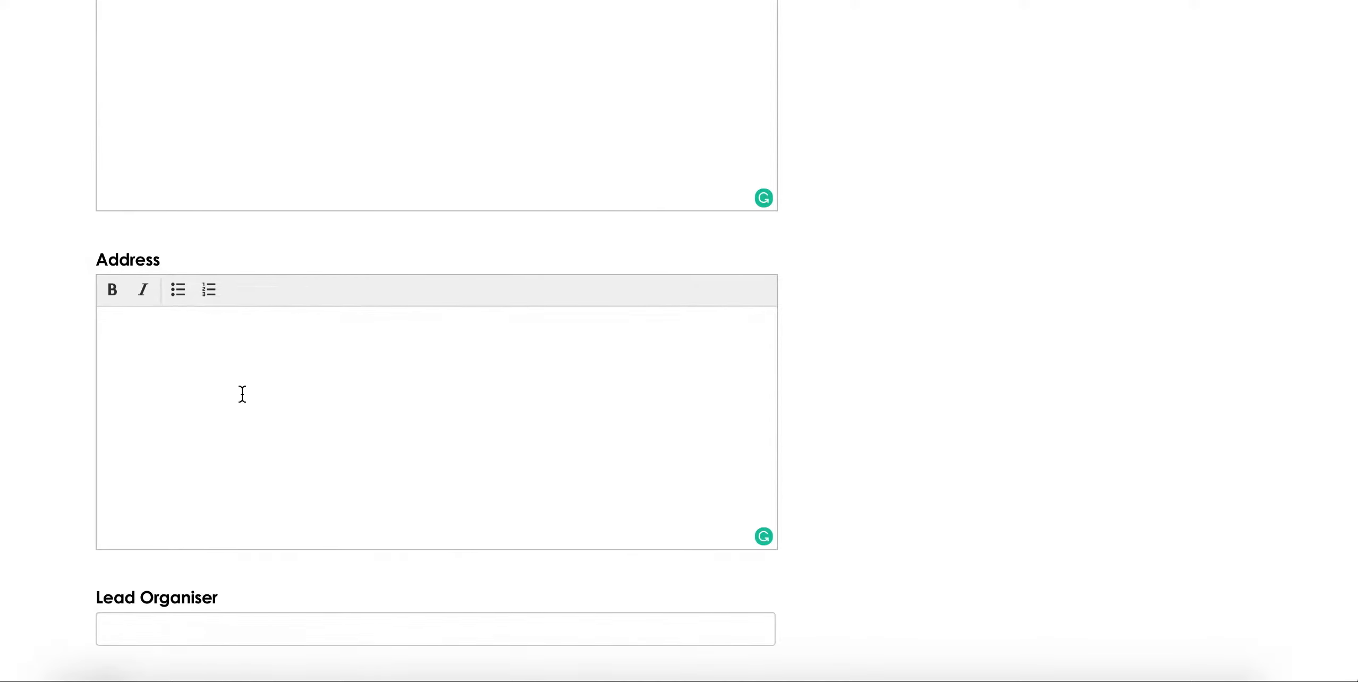
type("Example")
left_click(12, 367)
Step: Name the lead organiser 'Dr Example' and give the fee as £50
scroll(11, 366, "down", 5)
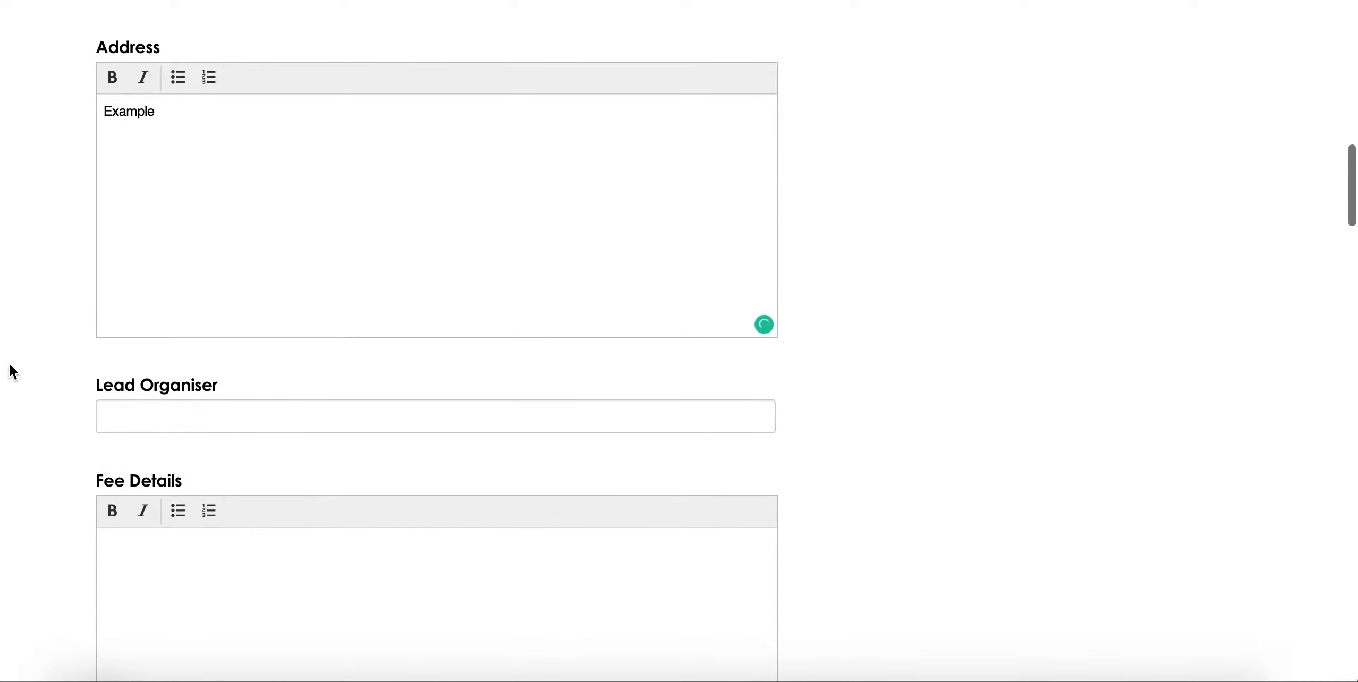
scroll(12, 367, "down", 1)
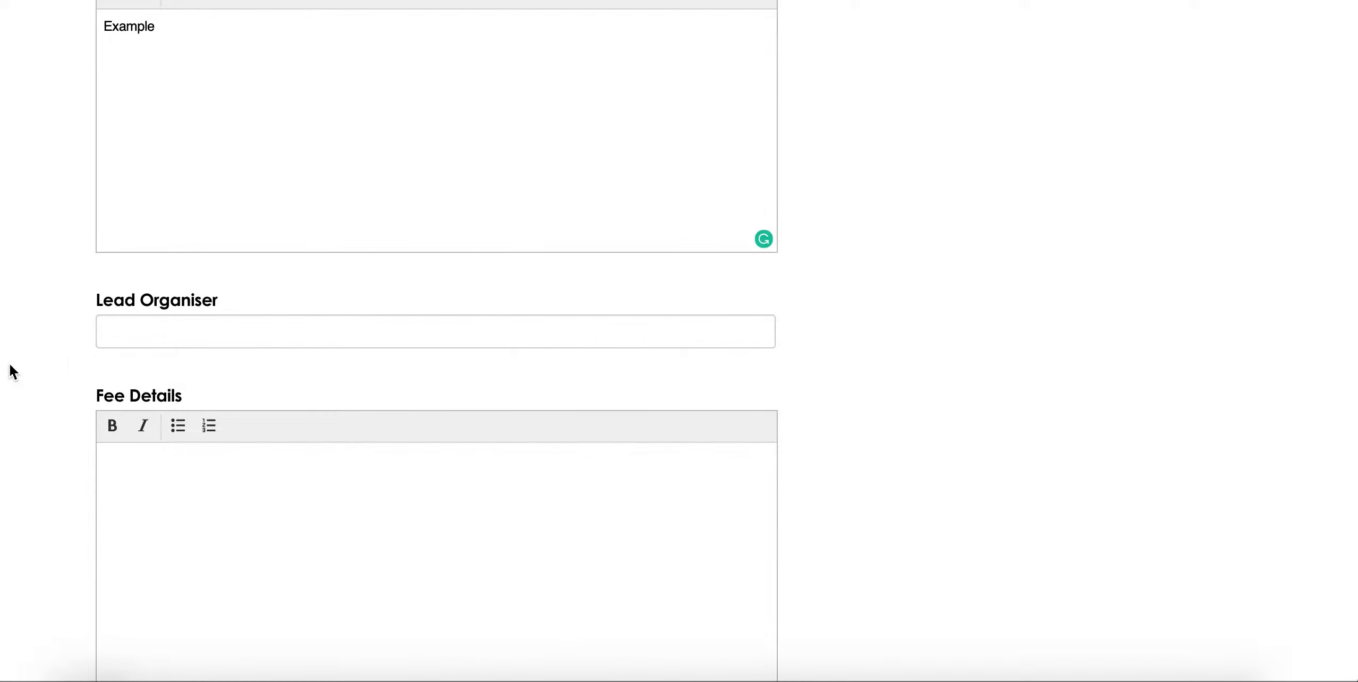
left_click(164, 330)
type("D")
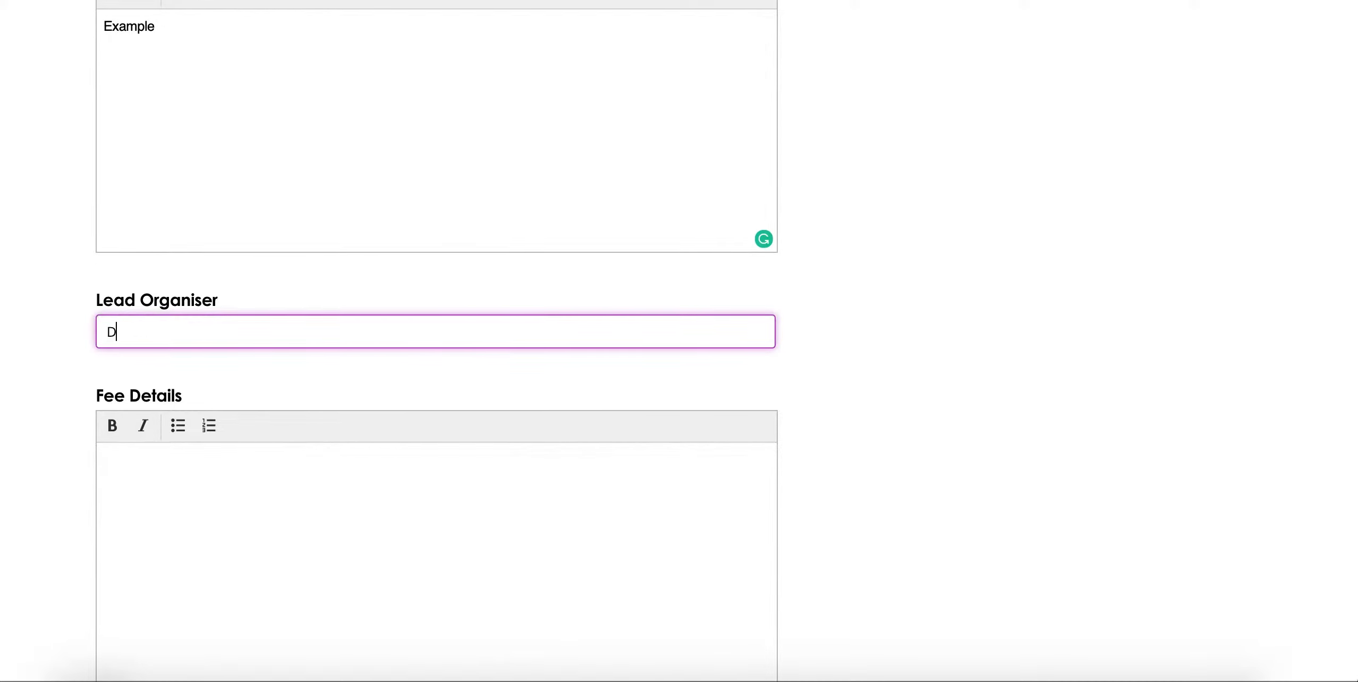
type("r Example")
left_click(232, 532)
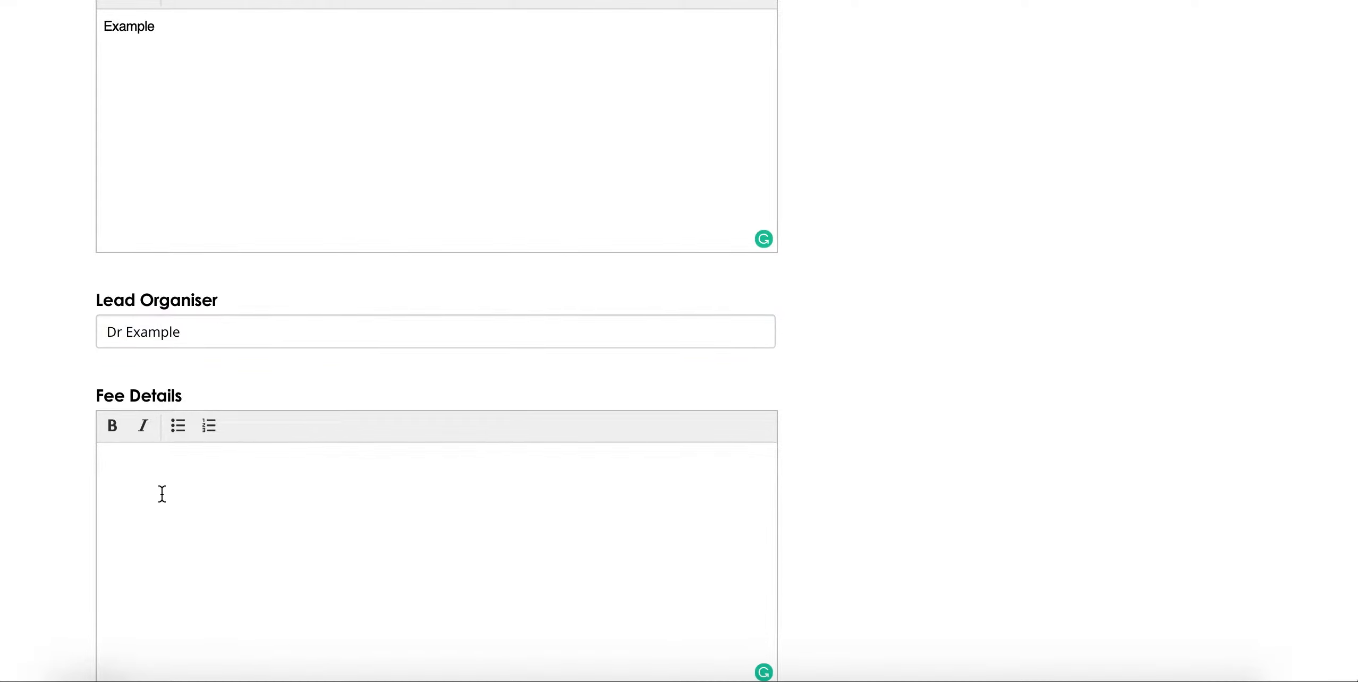
type("£50")
Step: Record 'N/a' as the nominated commercial sponsors
scroll(56, 453, "down", 5)
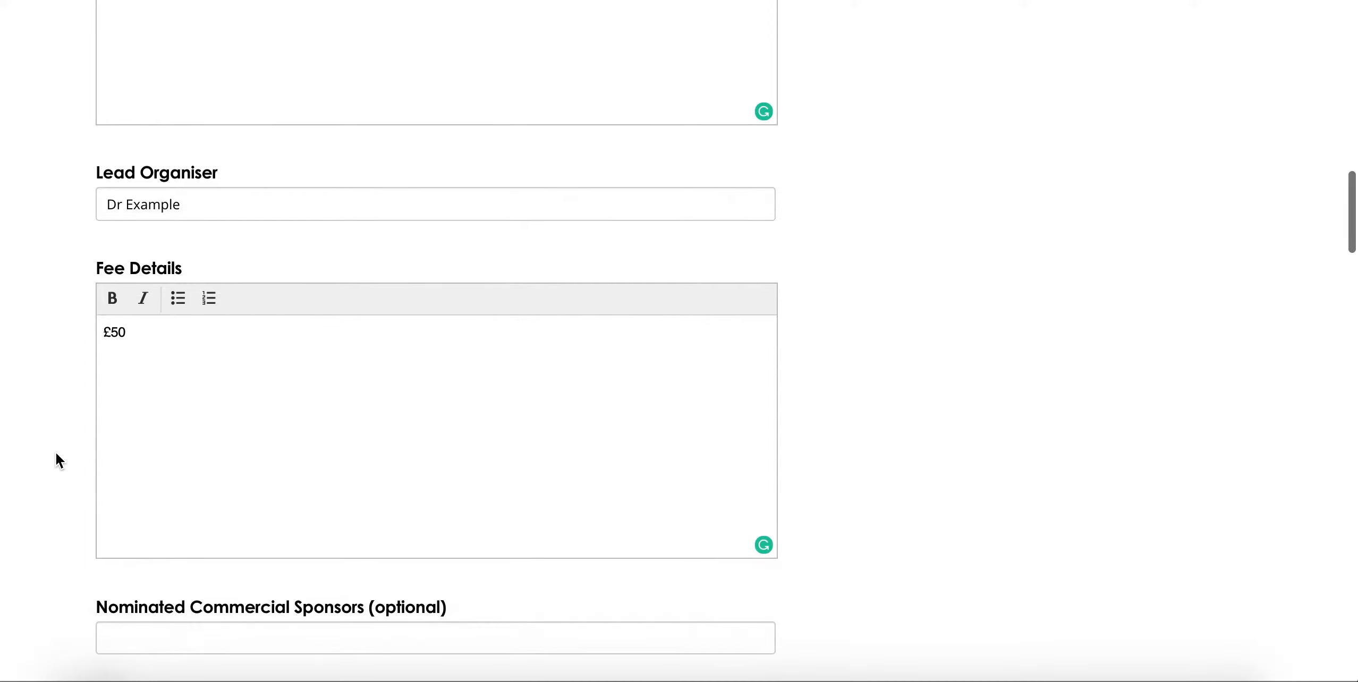
scroll(55, 454, "down", 6)
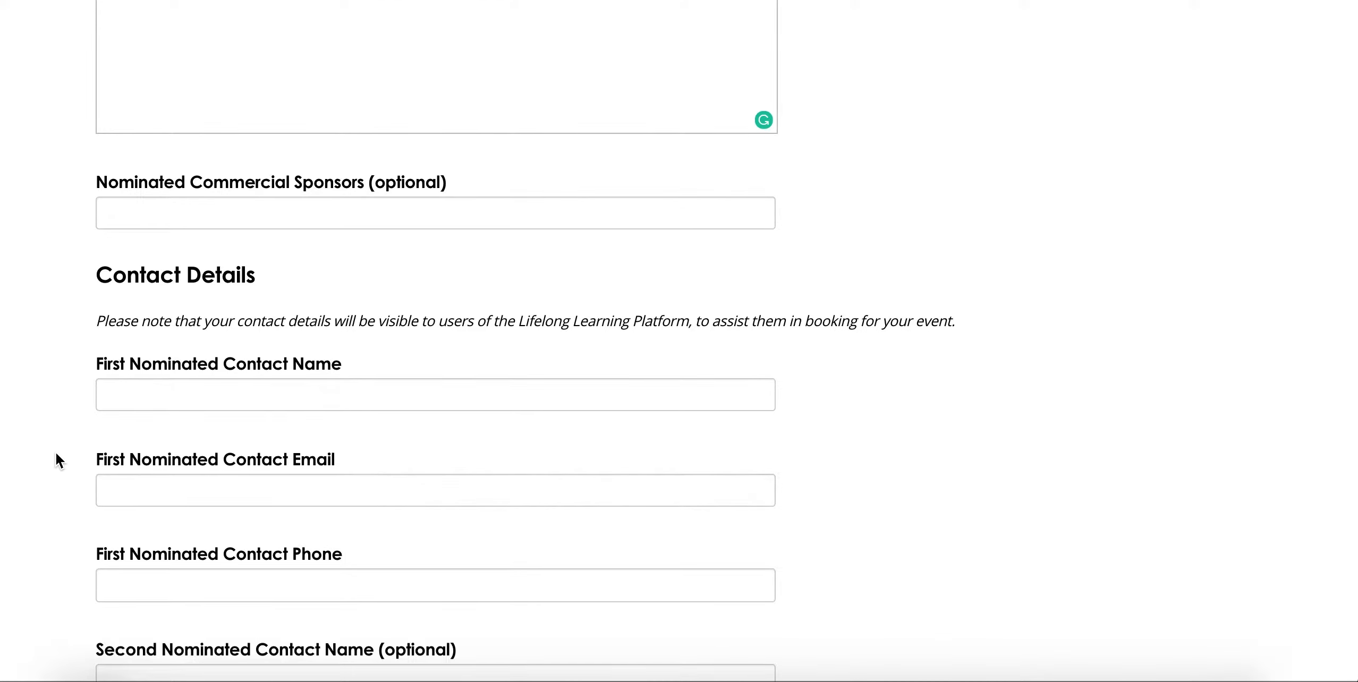
left_click(159, 204)
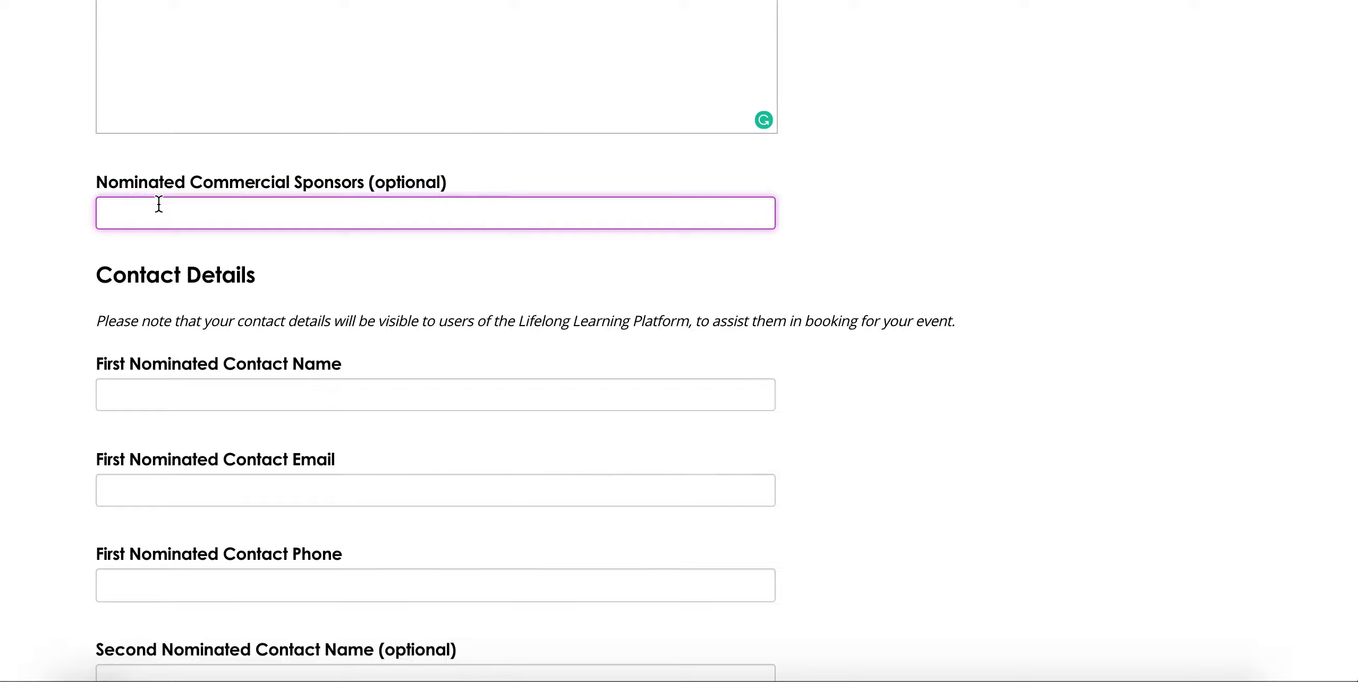
type("N/a")
left_click(15, 271)
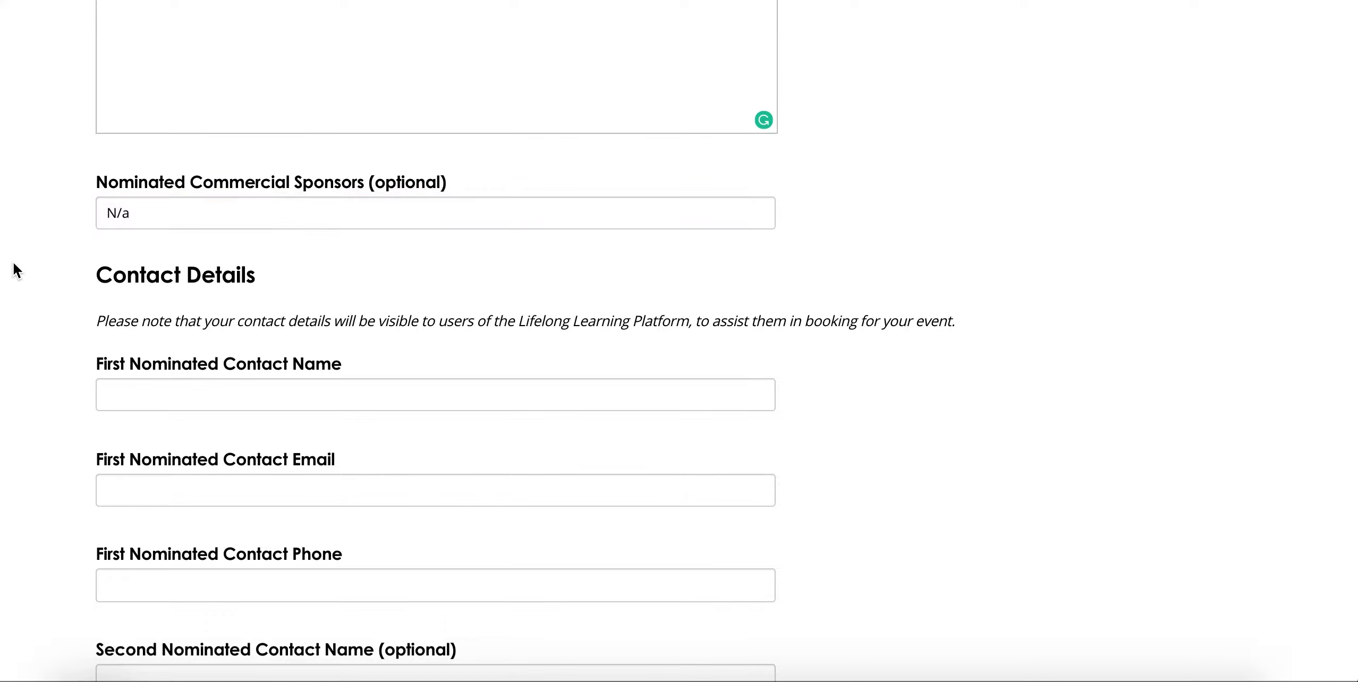
scroll(15, 271, "down", 4)
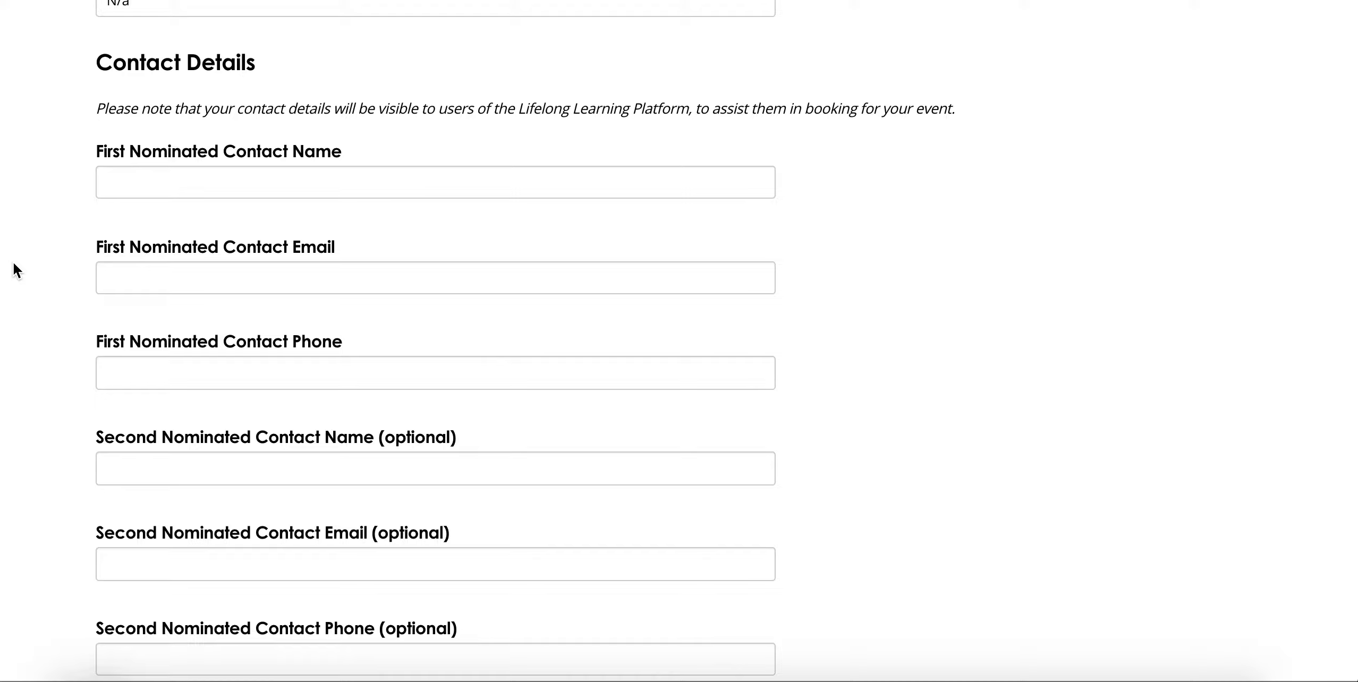
Step: Give the first contact the name 'Example', the contact e-mail address and '.' as phone
left_click(130, 187)
type("Exam")
type("ple")
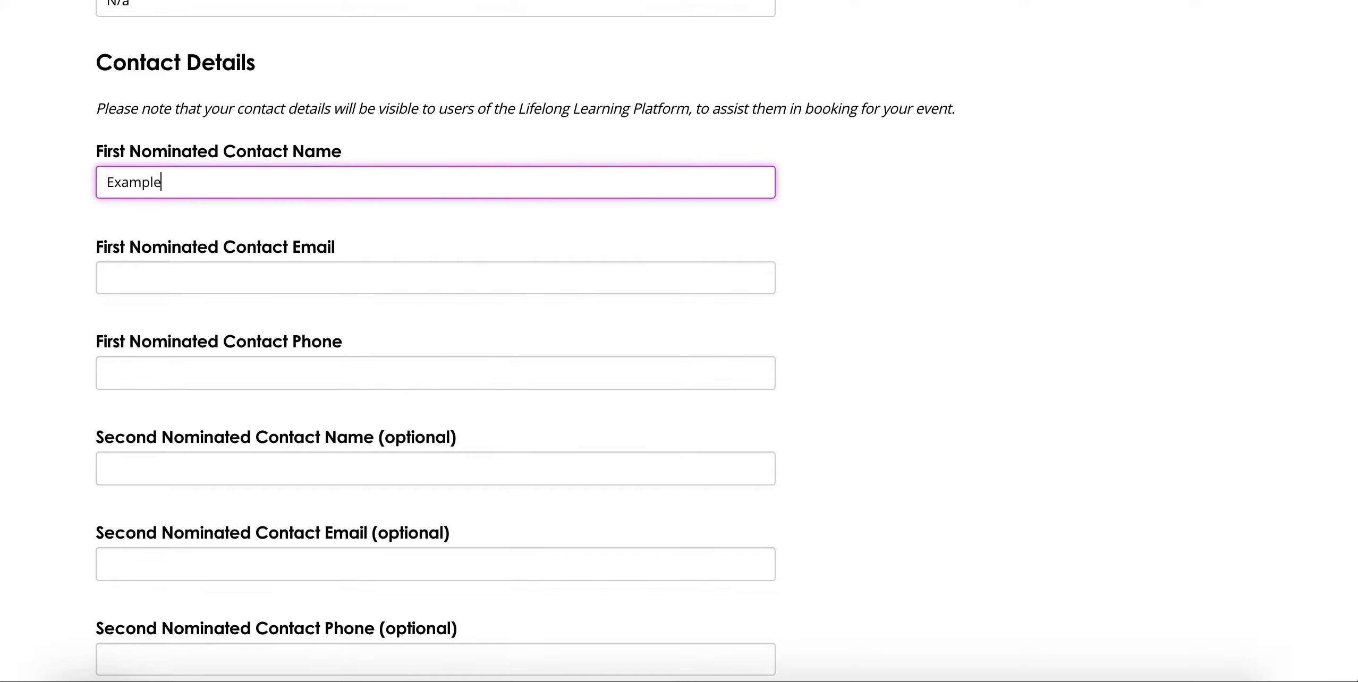
left_click(142, 285)
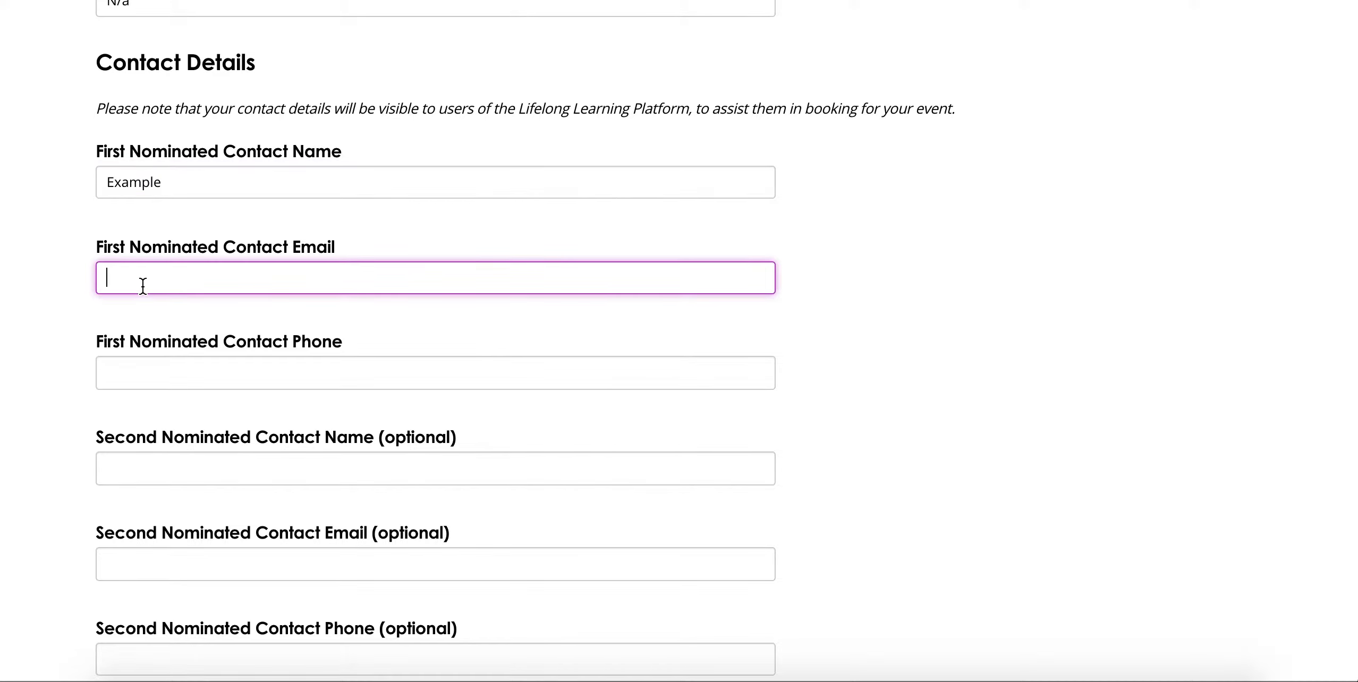
left_click(186, 358)
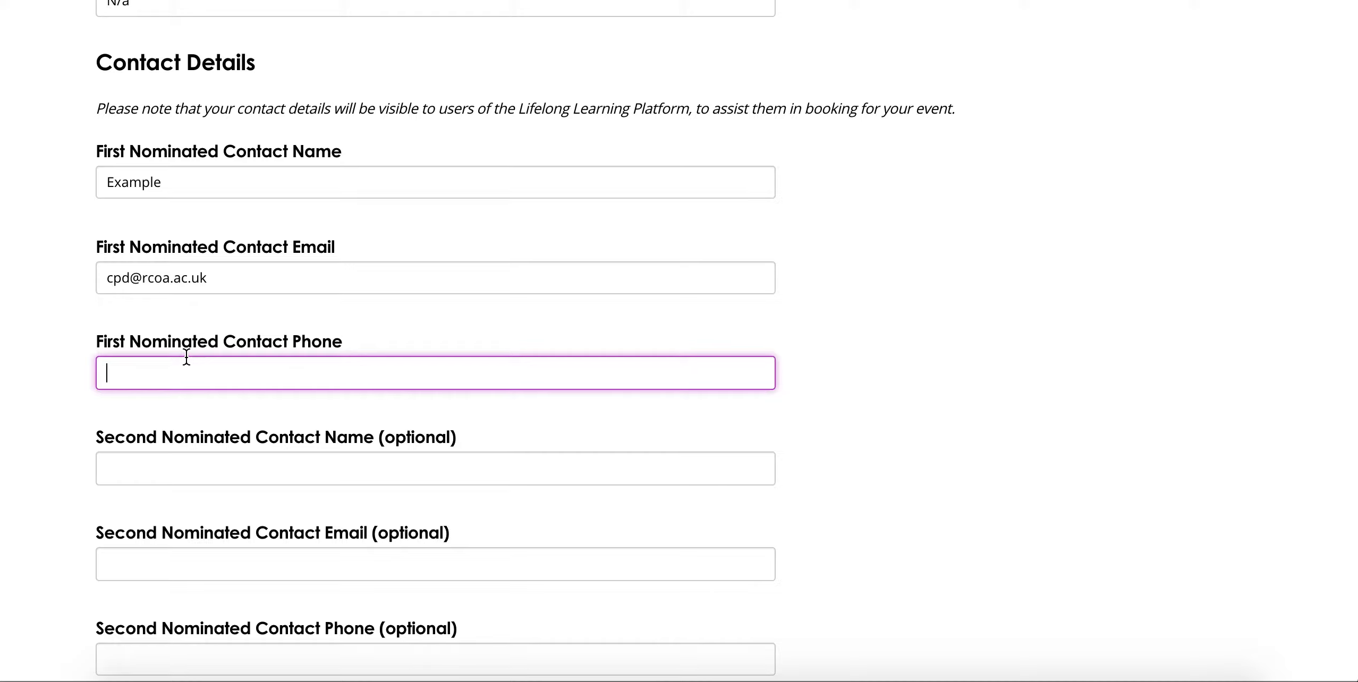
type(".")
left_click(34, 418)
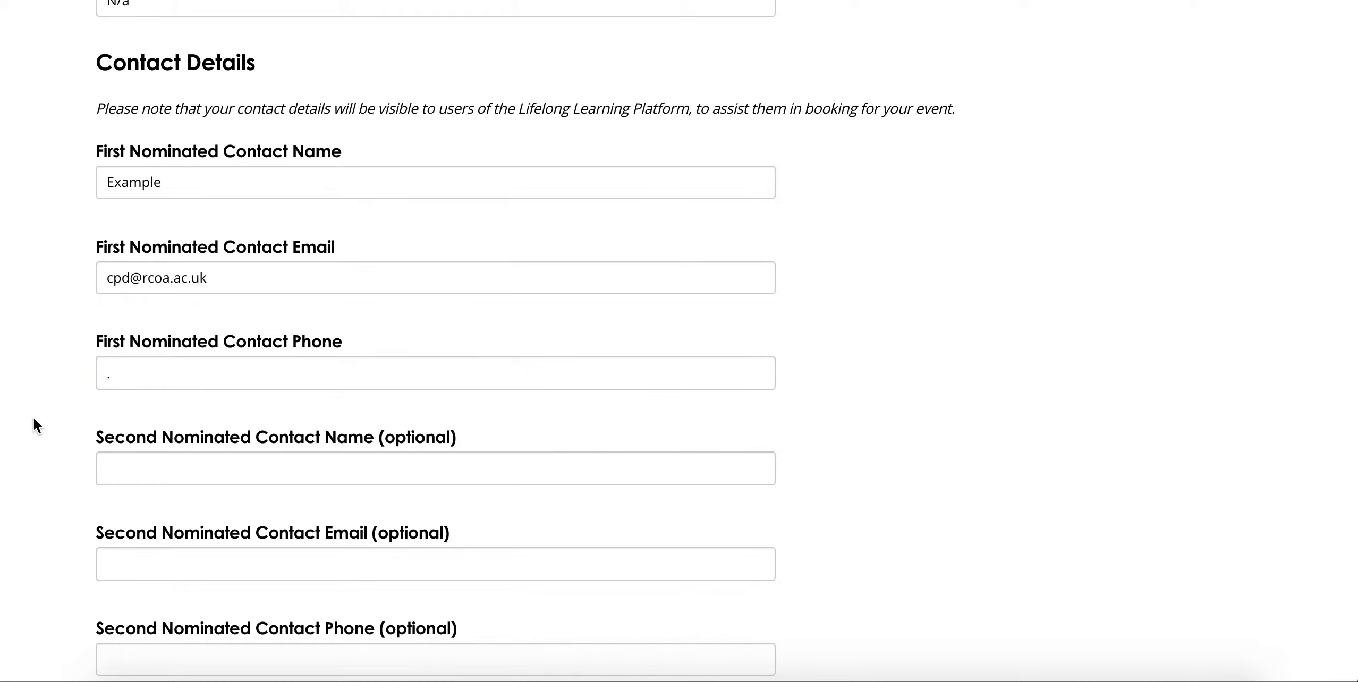
scroll(34, 419, "down", 2)
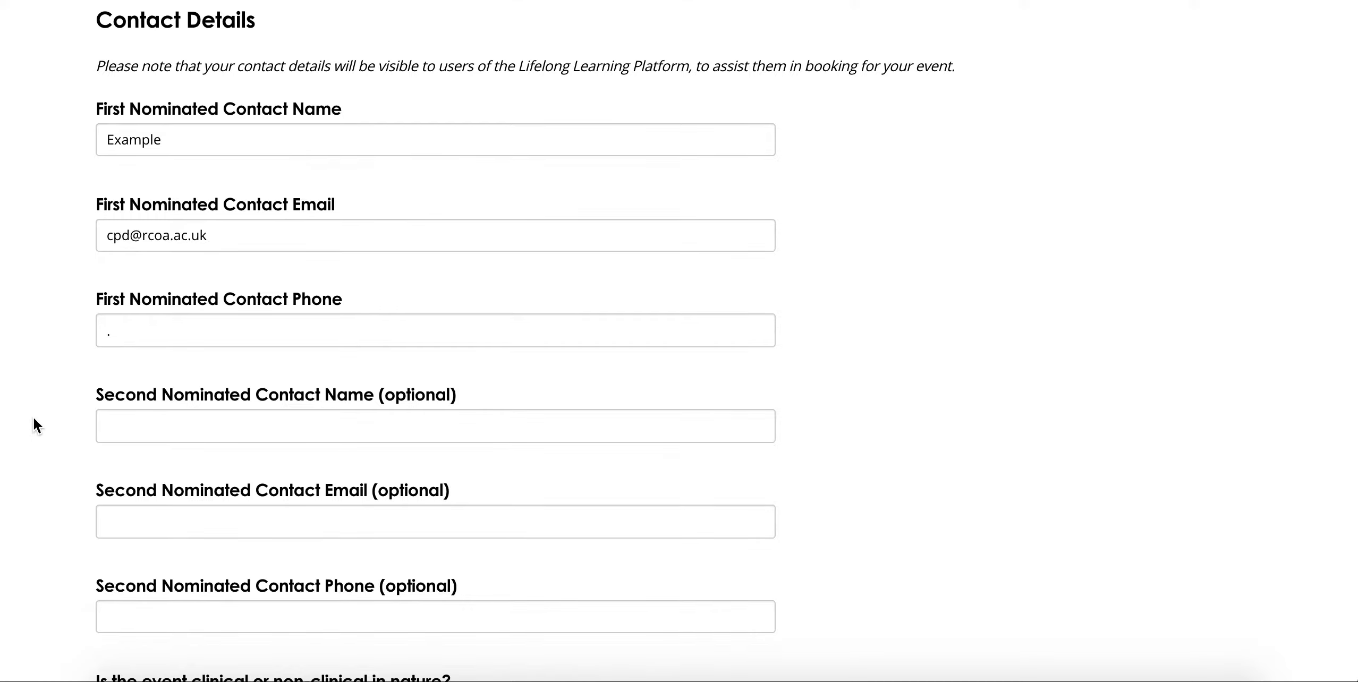
scroll(34, 419, "down", 4)
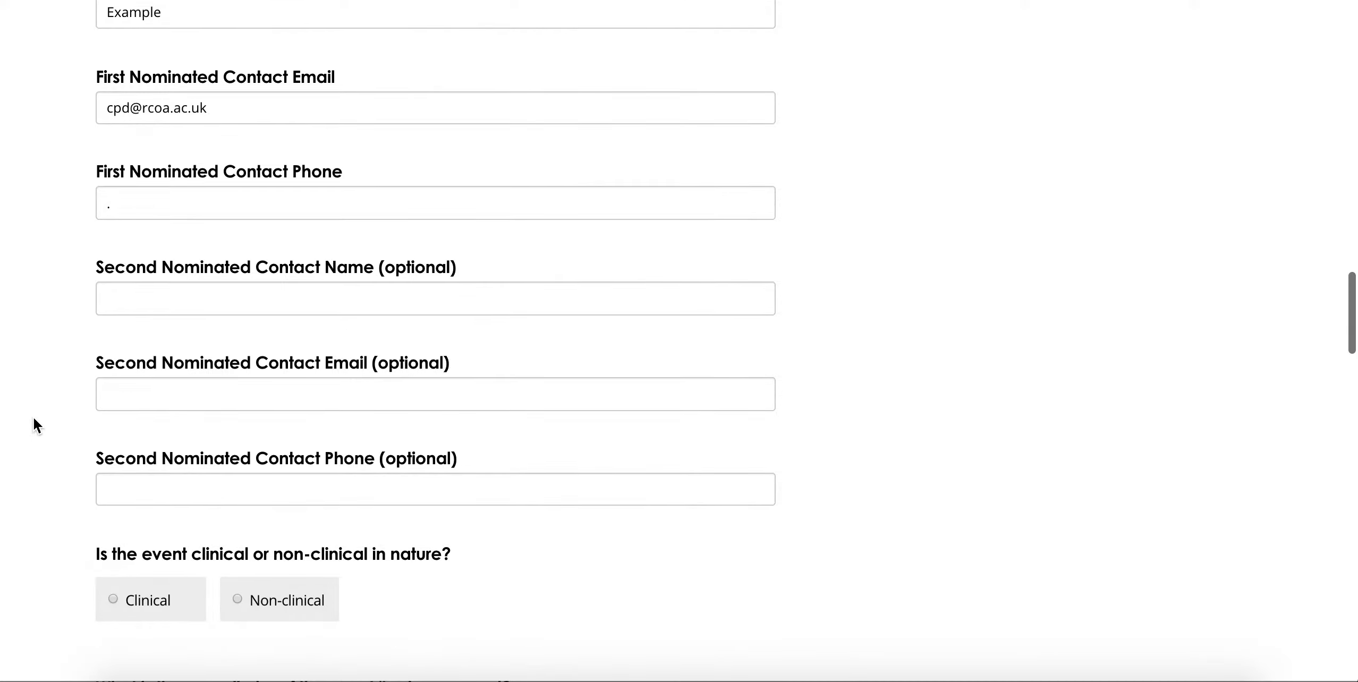
scroll(33, 419, "down", 6)
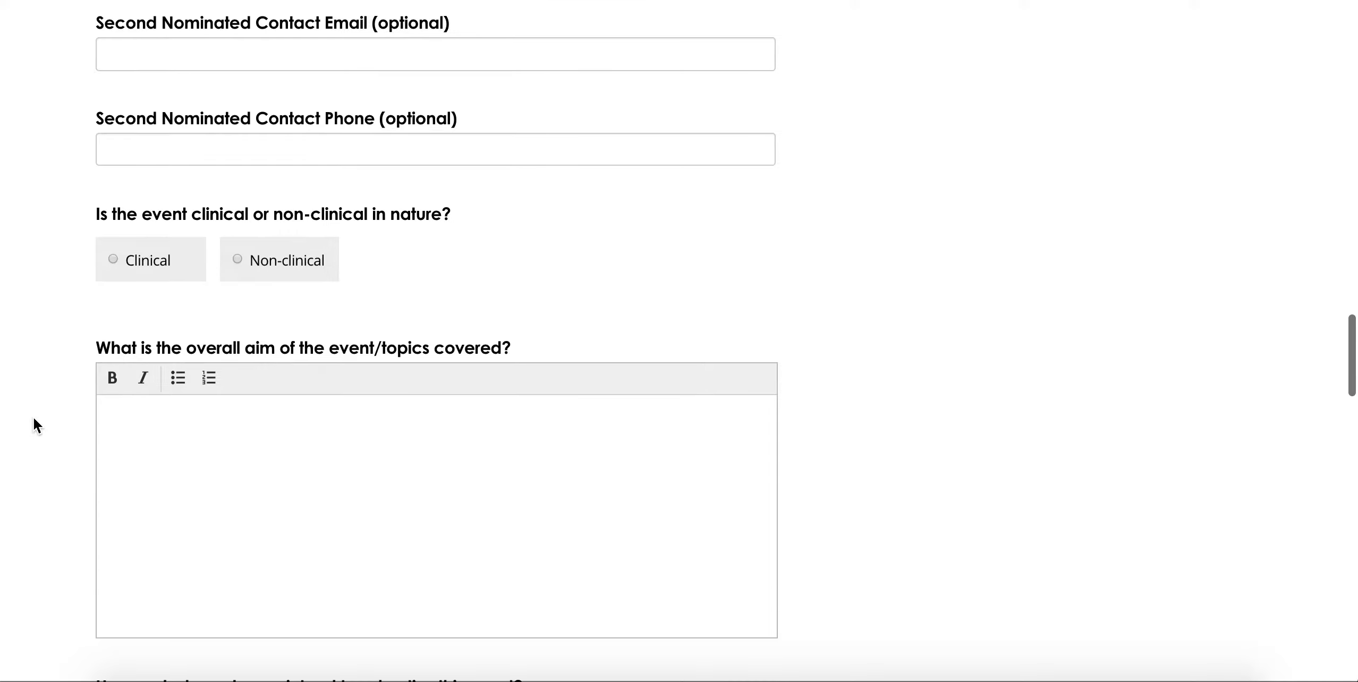
Step: Mark the event as Clinical and enter 'Example' as its overall aim
scroll(33, 418, "down", 1)
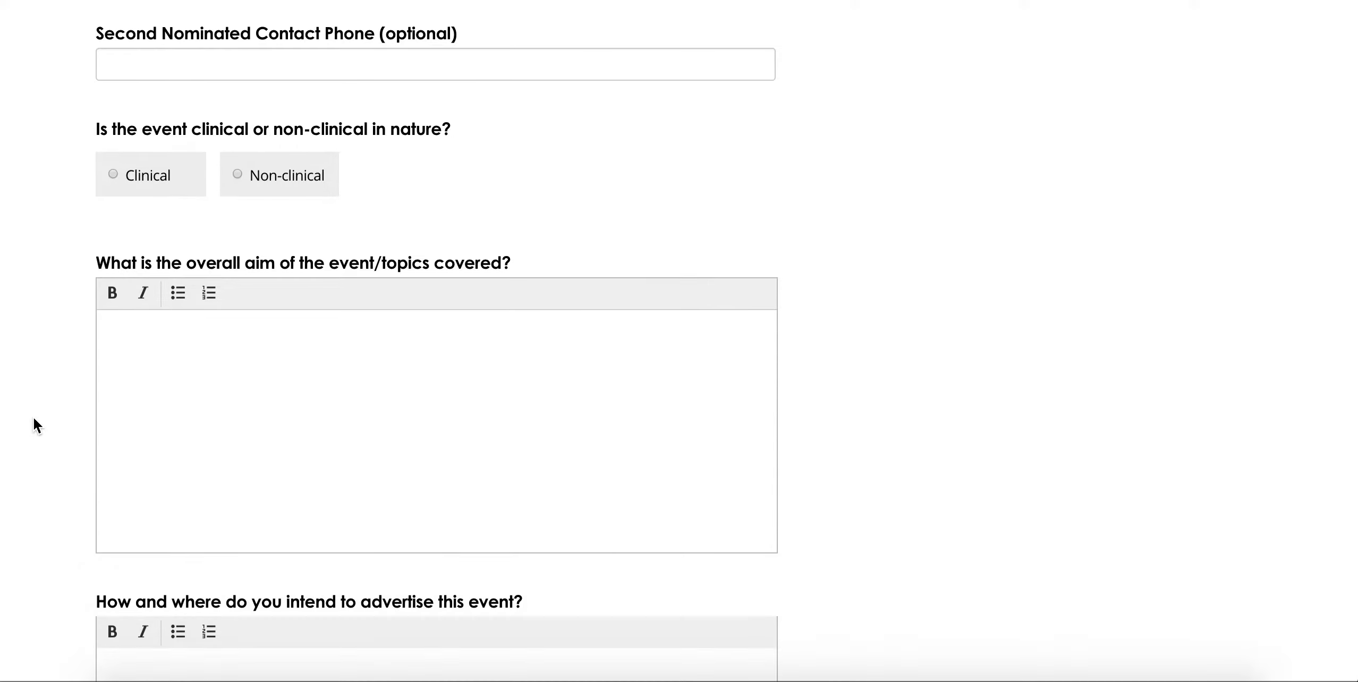
left_click(151, 181)
left_click(257, 176)
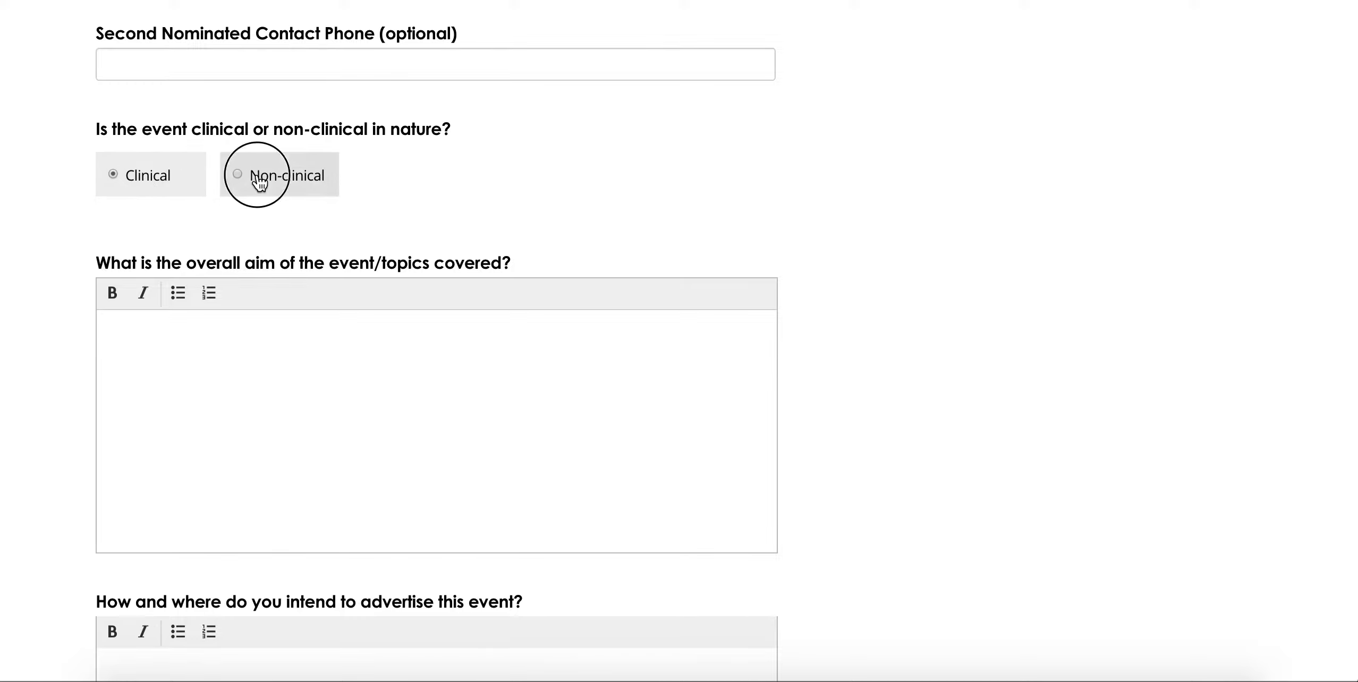
left_click(127, 410)
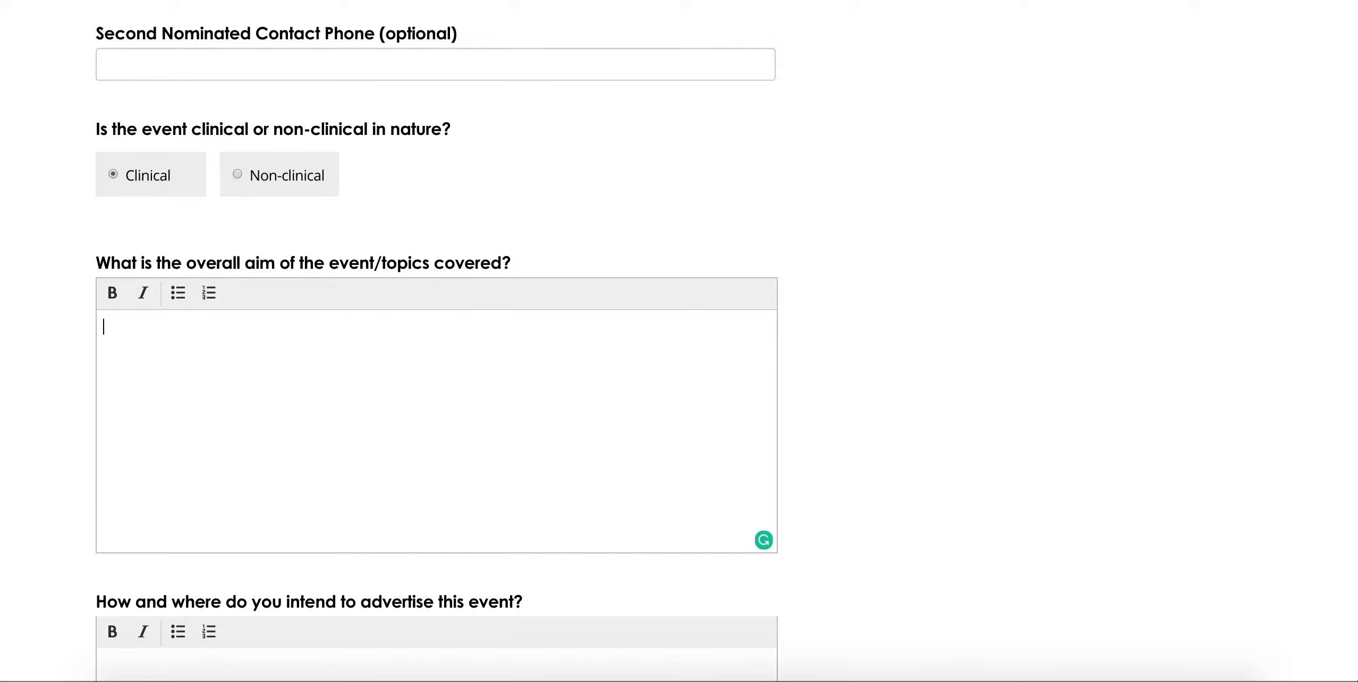
type("Example")
Step: Start the advertising answer with 'Example'
scroll(42, 394, "down", 5)
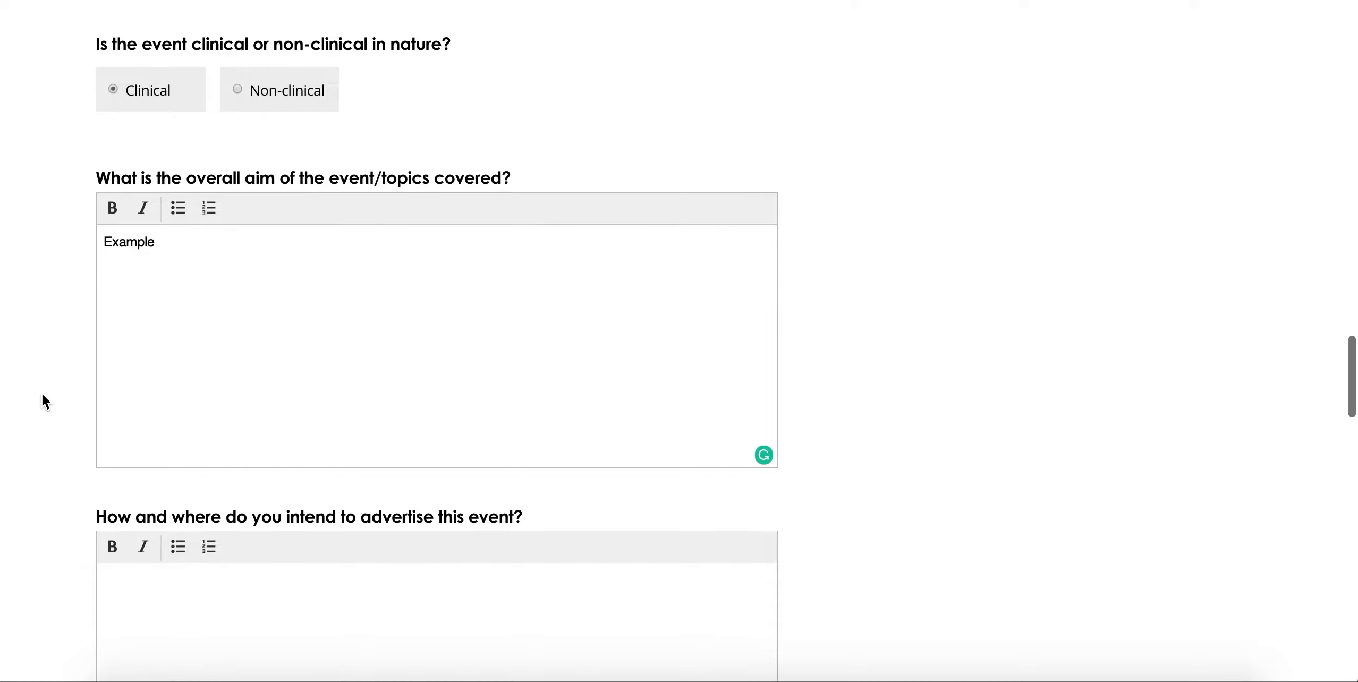
scroll(42, 394, "down", 2)
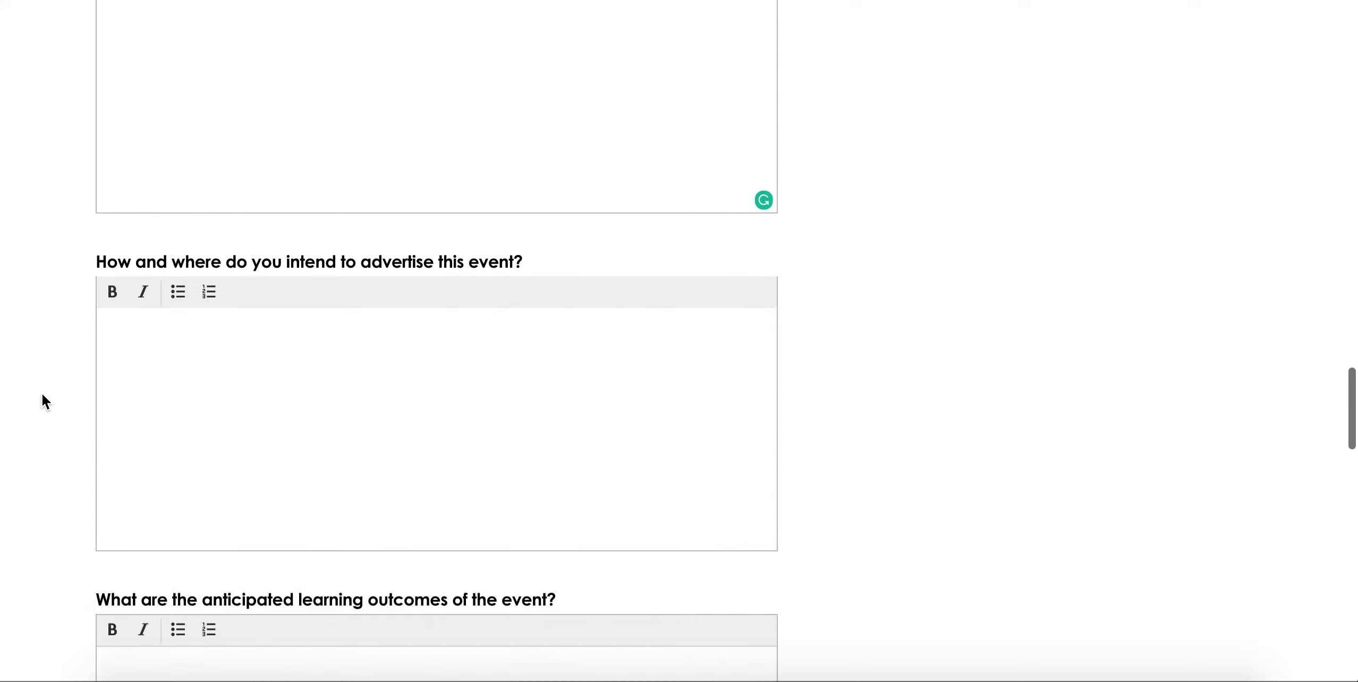
left_click(188, 371)
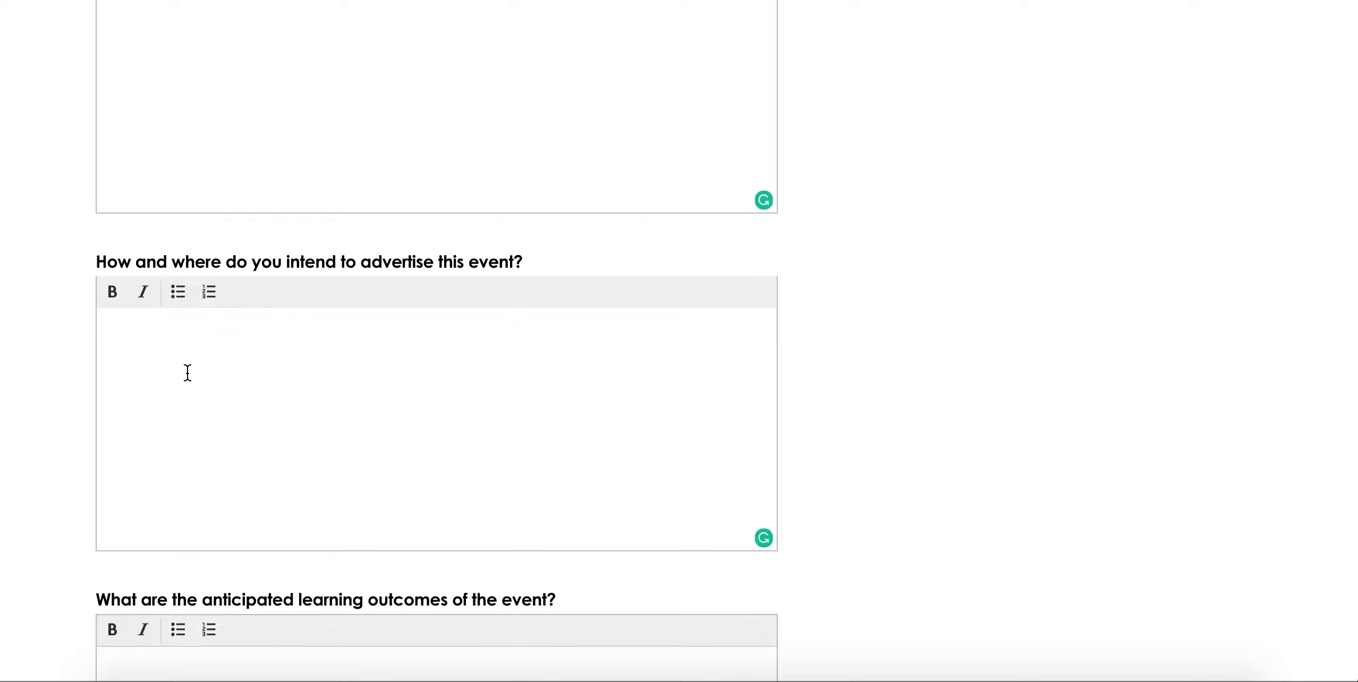
type("Example")
Step: Enter 'Example' as the anticipated learning outcomes and start a new line
scroll(29, 385, "down", 2)
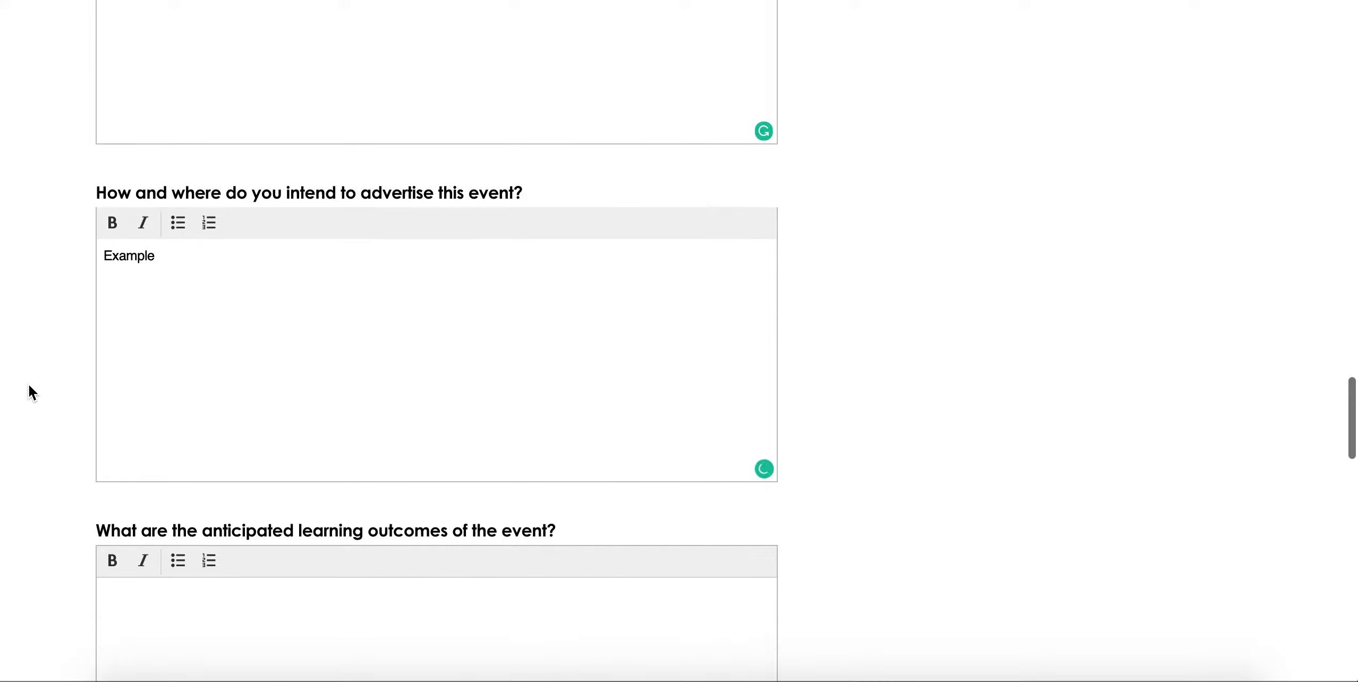
scroll(29, 386, "down", 5)
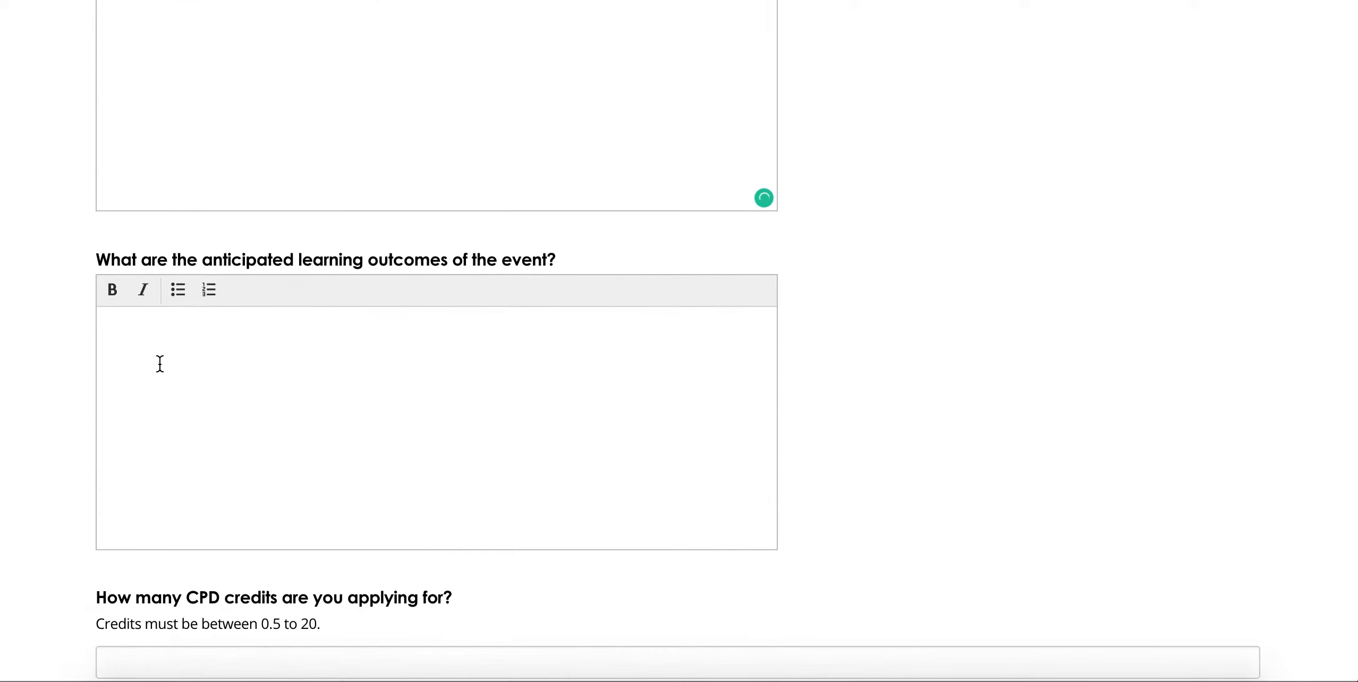
left_click(161, 364)
type("Example")
key("Return")
Step: Format the new line as a bold, italic numbered list
left_click(178, 290)
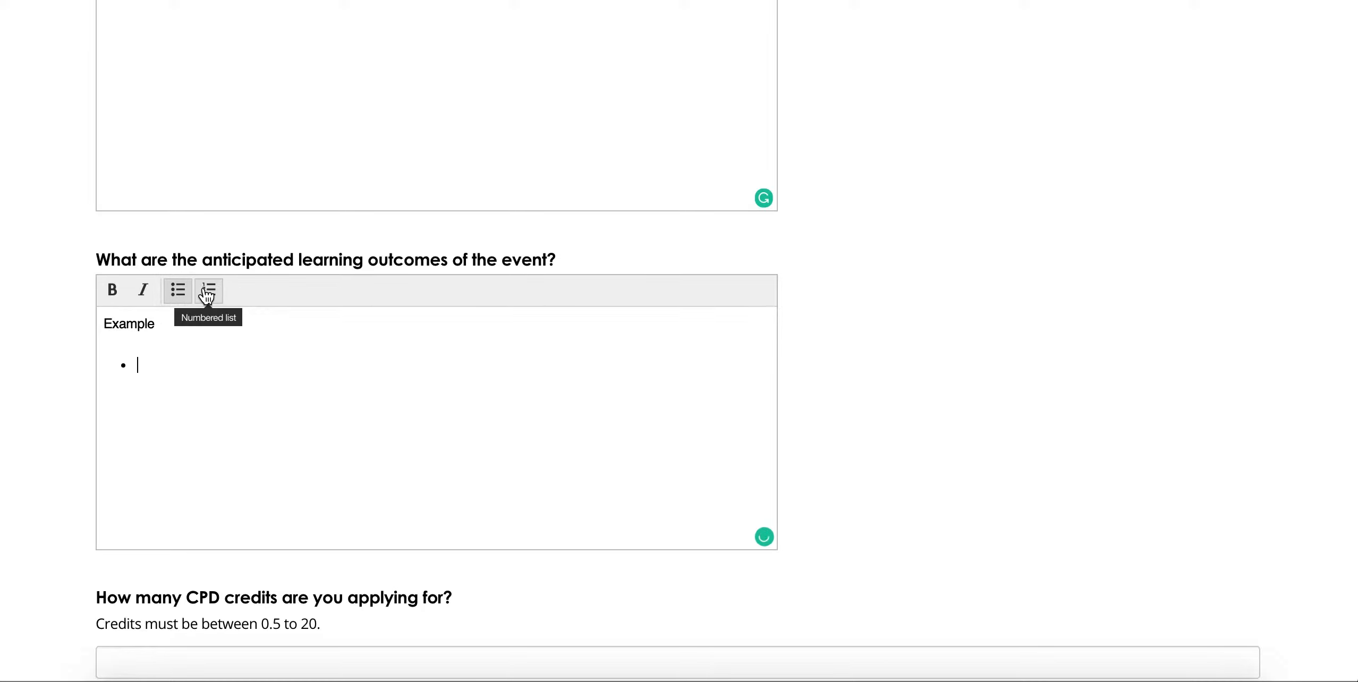
left_click(207, 293)
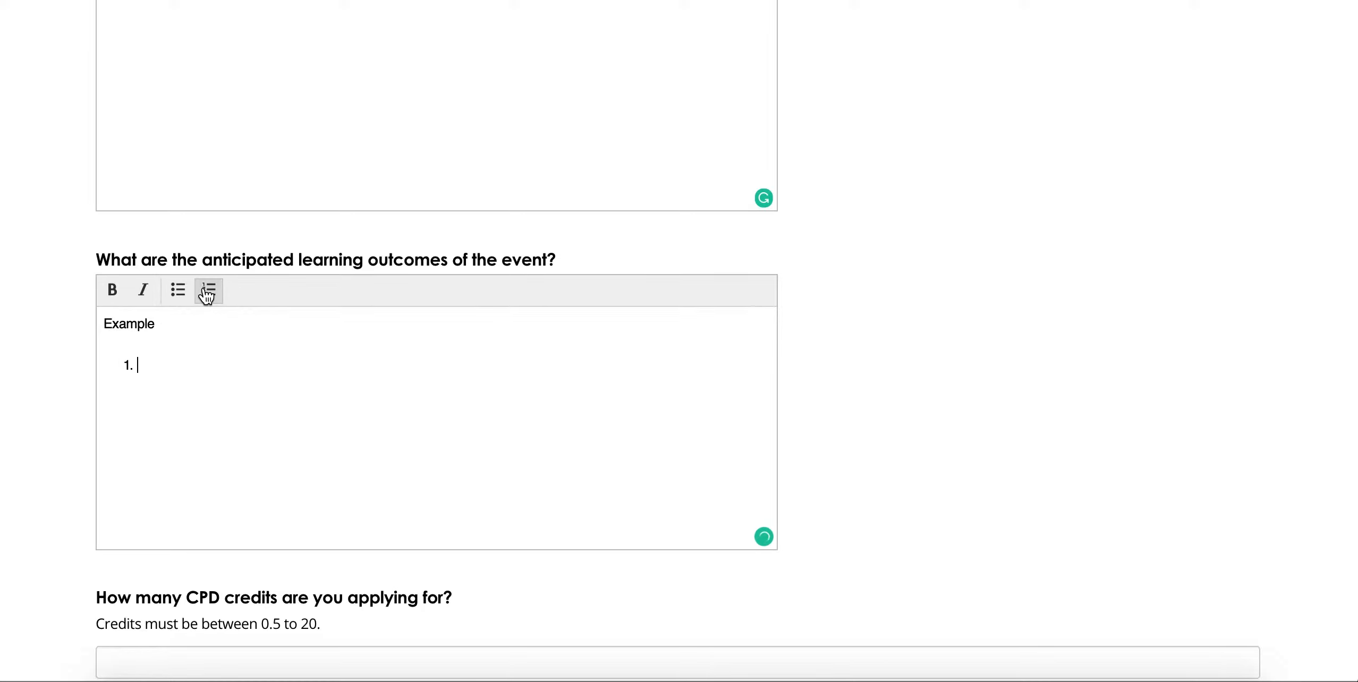
left_click(103, 297)
left_click(143, 294)
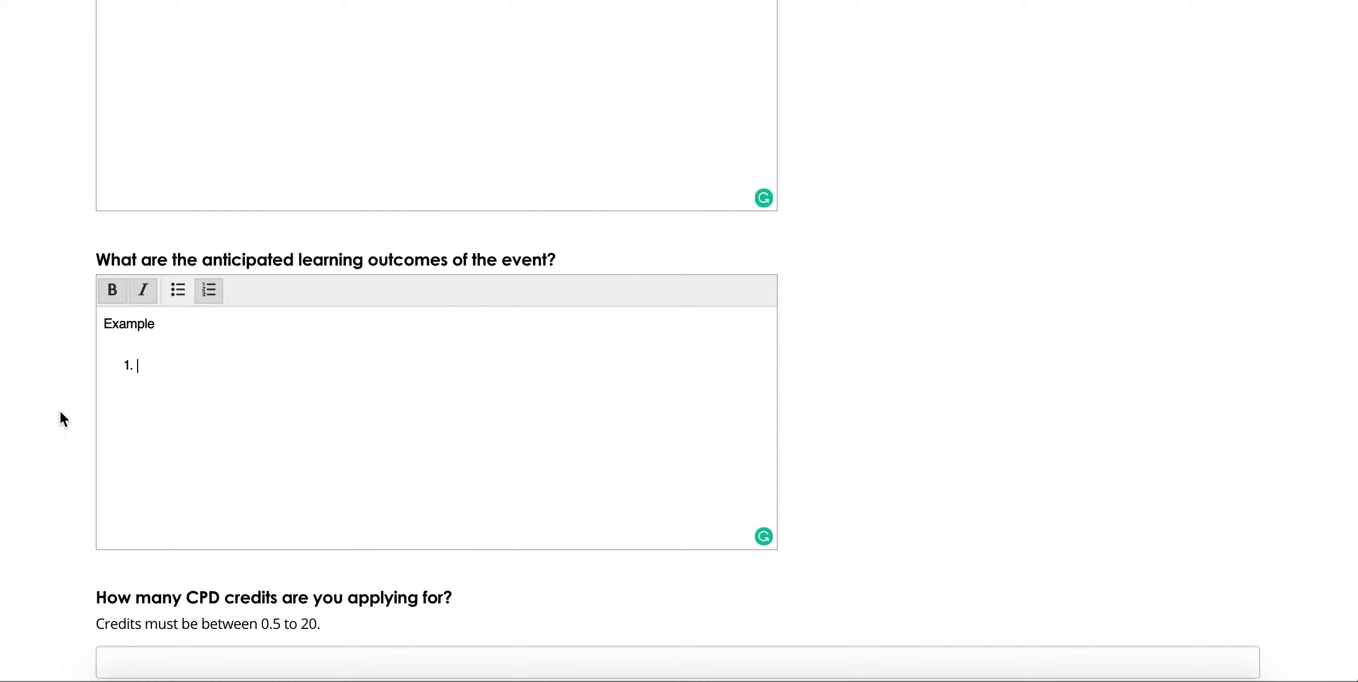
scroll(61, 417, "down", 7)
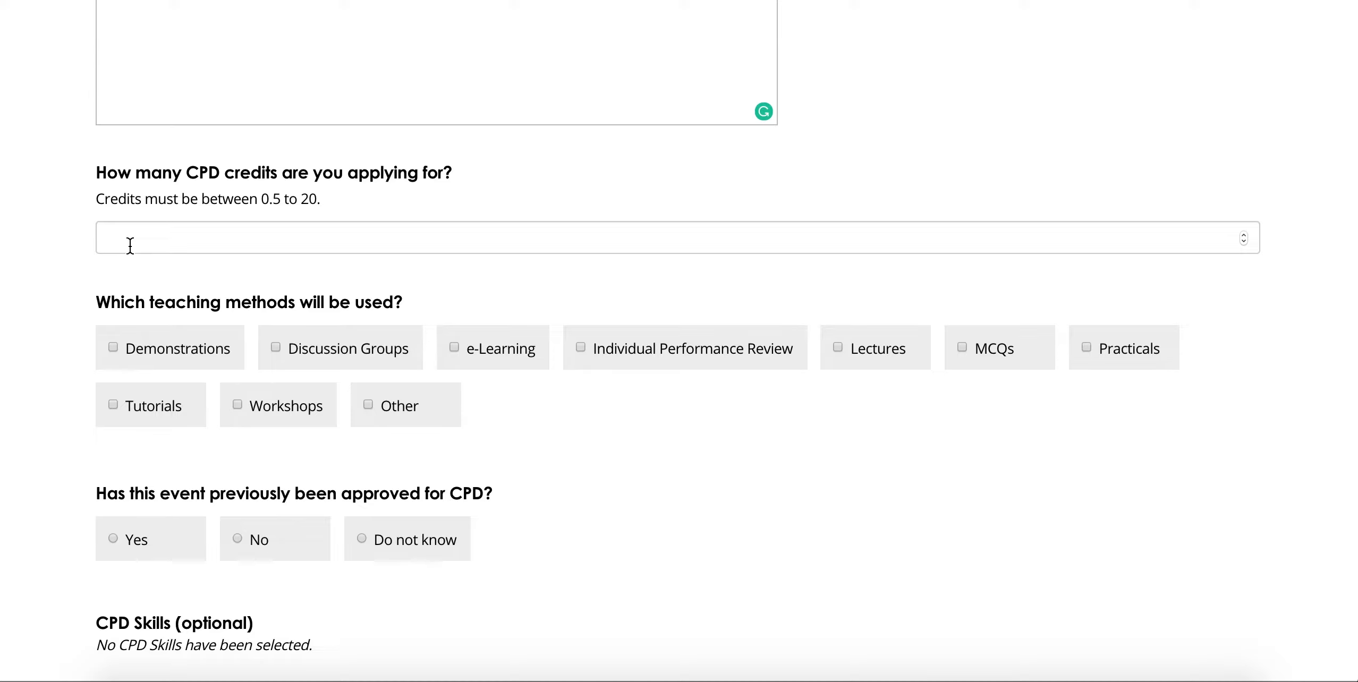
Step: Request 5 CPD credits for the event
left_click(130, 246)
type("5")
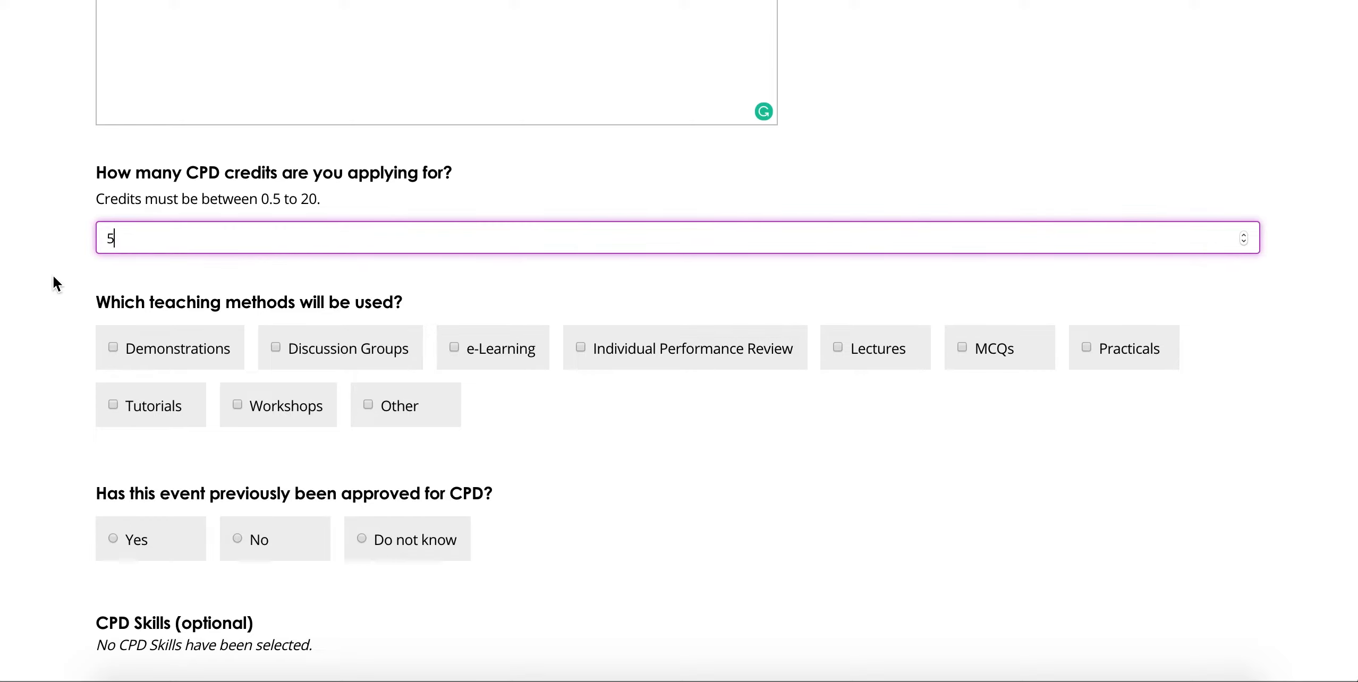
left_click(53, 274)
scroll(53, 274, "down", 3)
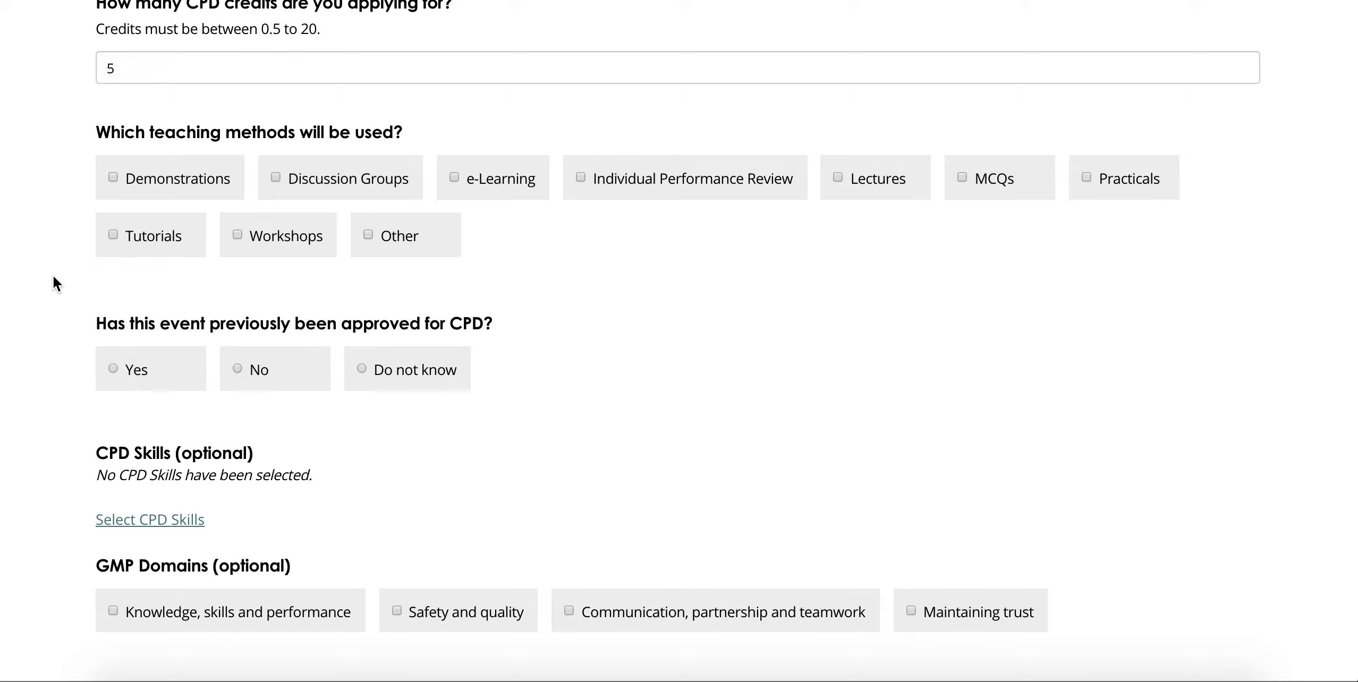
Step: Tick e-Learning, Individual Performance Review and Lectures as teaching methods
left_click(521, 183)
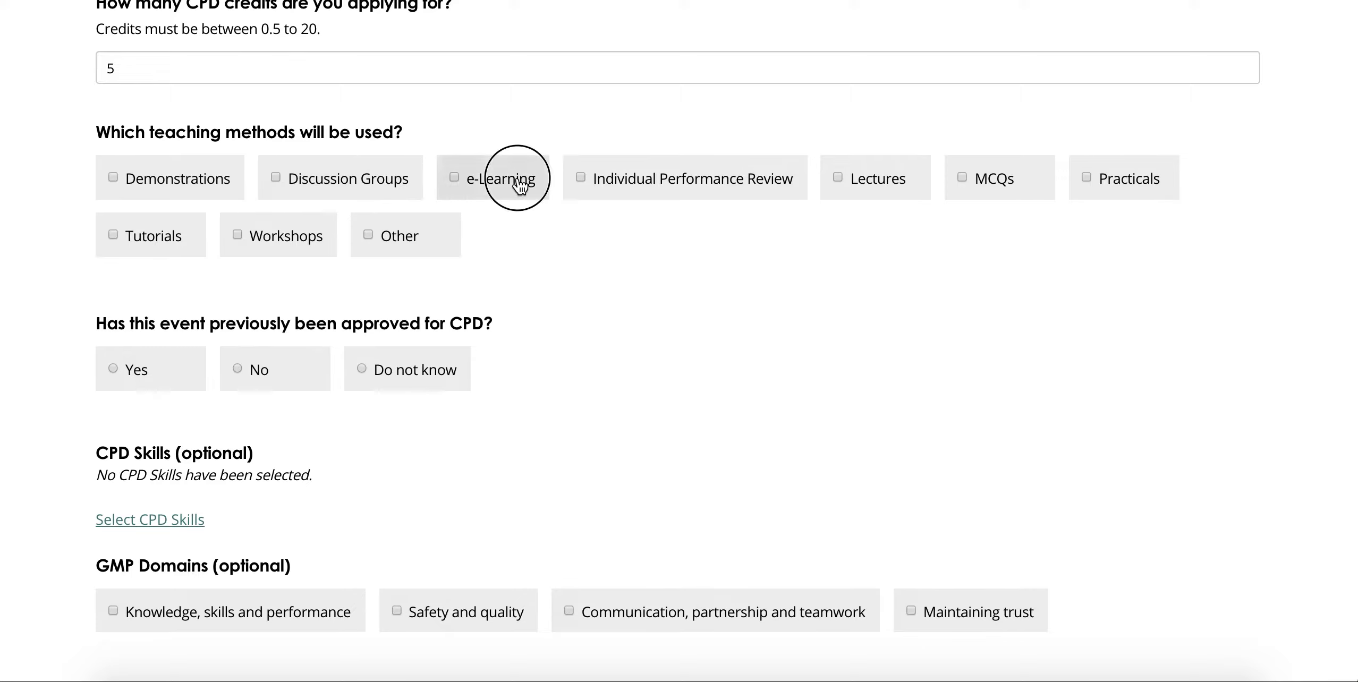
left_click(627, 184)
left_click(874, 173)
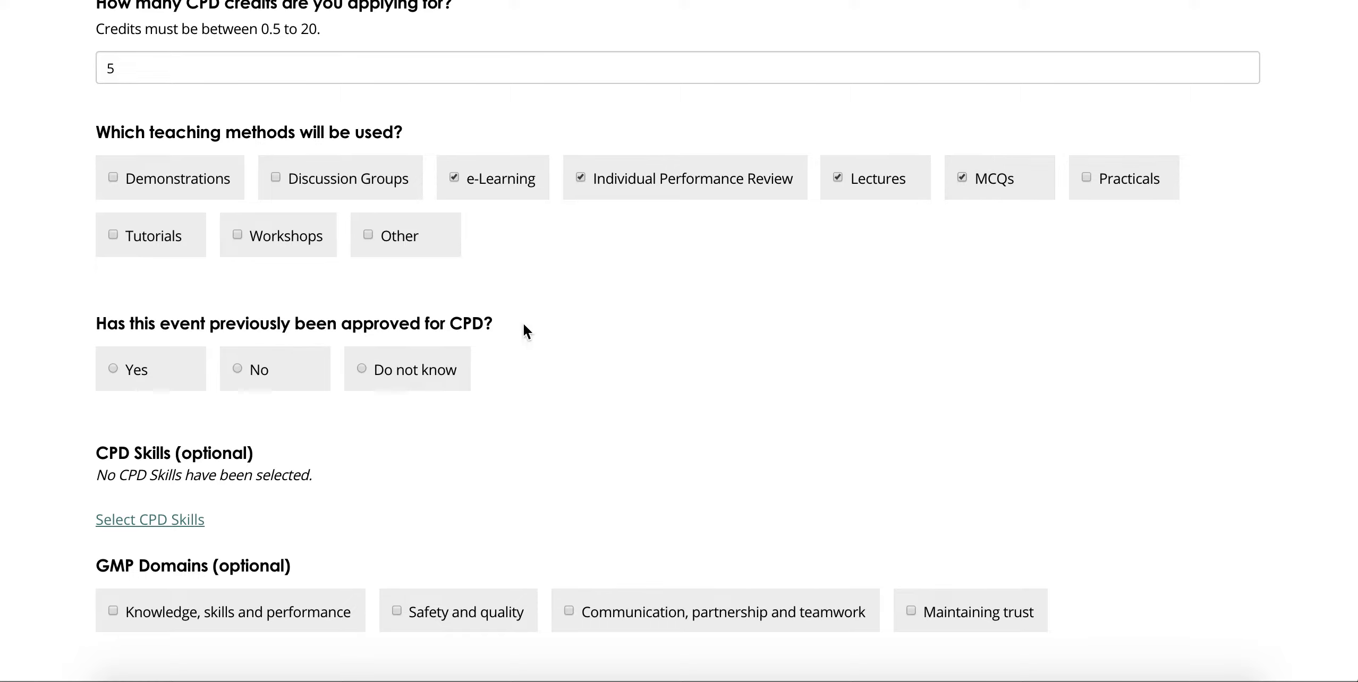
Step: Answer Yes to previous CPD approval and go to the Select CPD Skills page
scroll(2, 422, "down", 3)
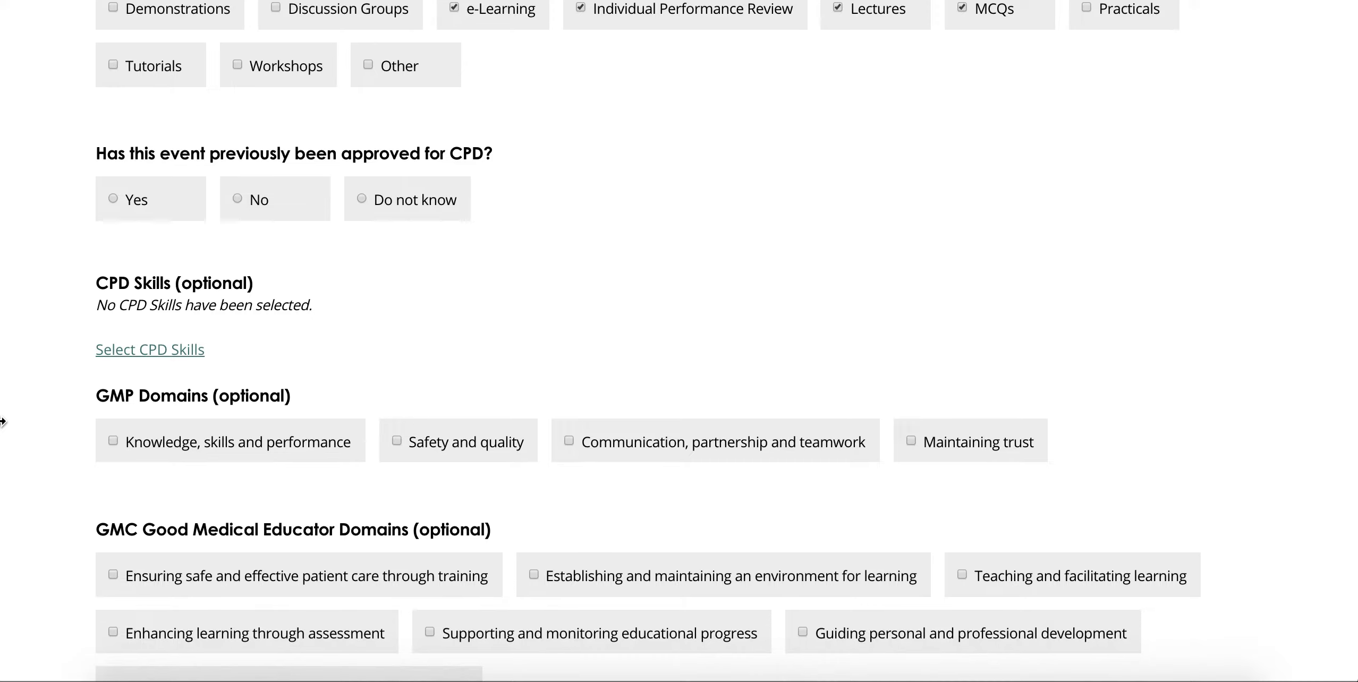
left_click(133, 214)
left_click(285, 201)
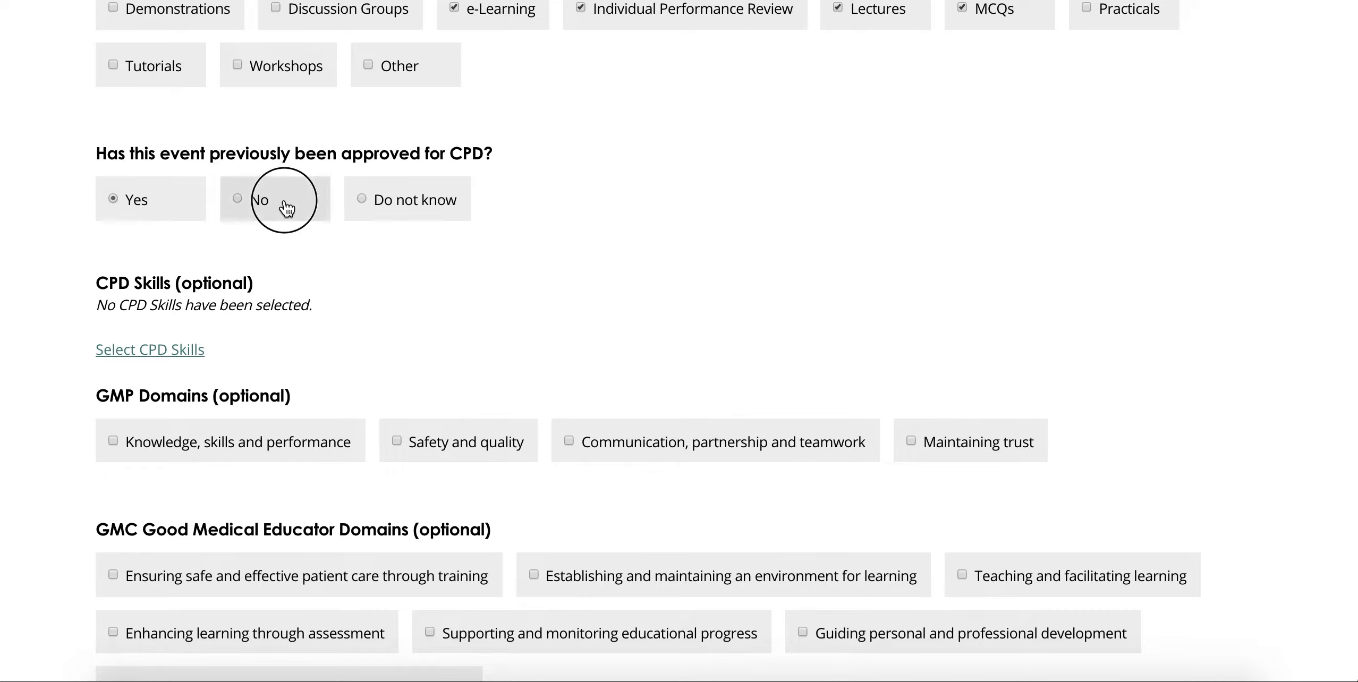
left_click(400, 209)
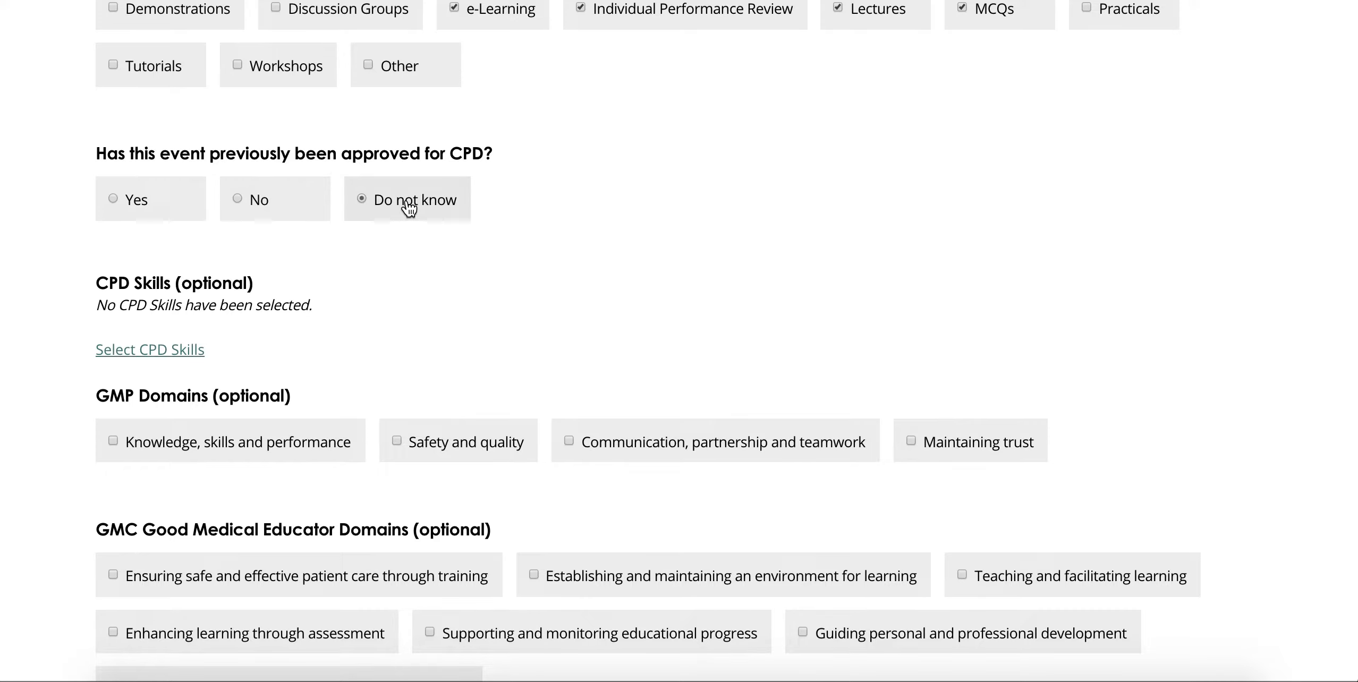
left_click(121, 214)
scroll(50, 281, "down", 2)
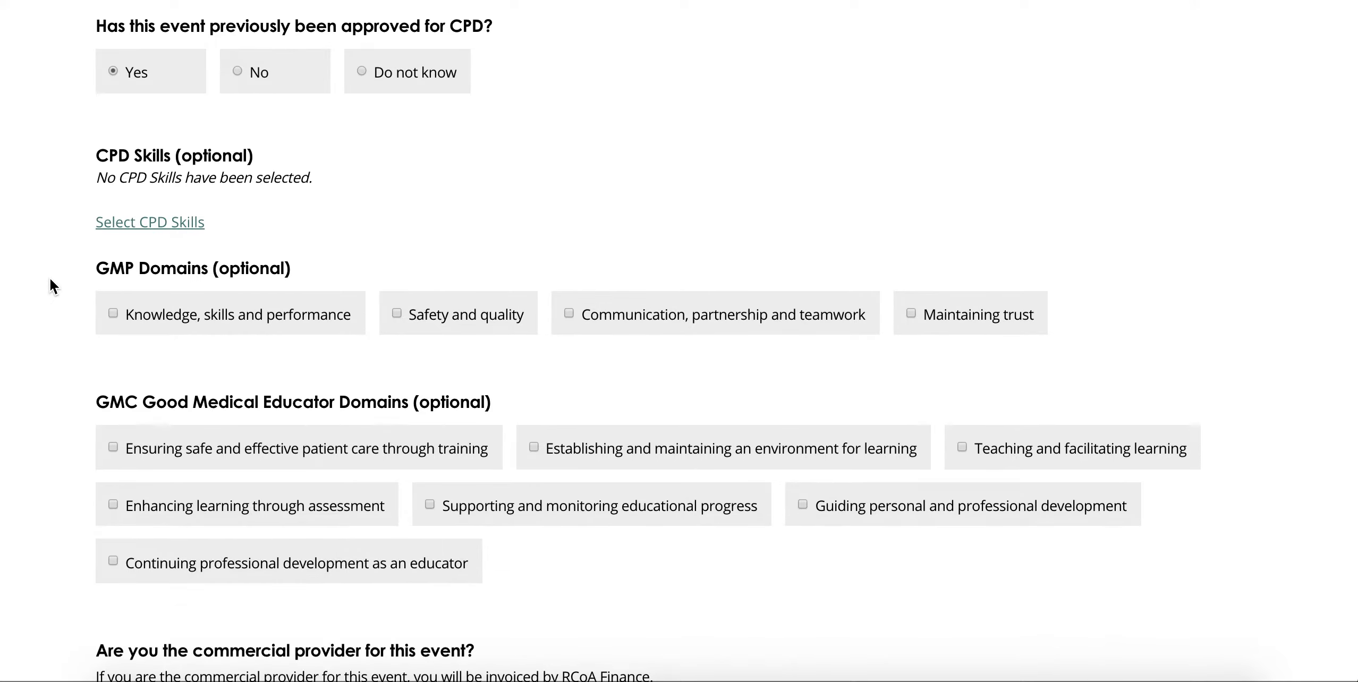
left_click(143, 225)
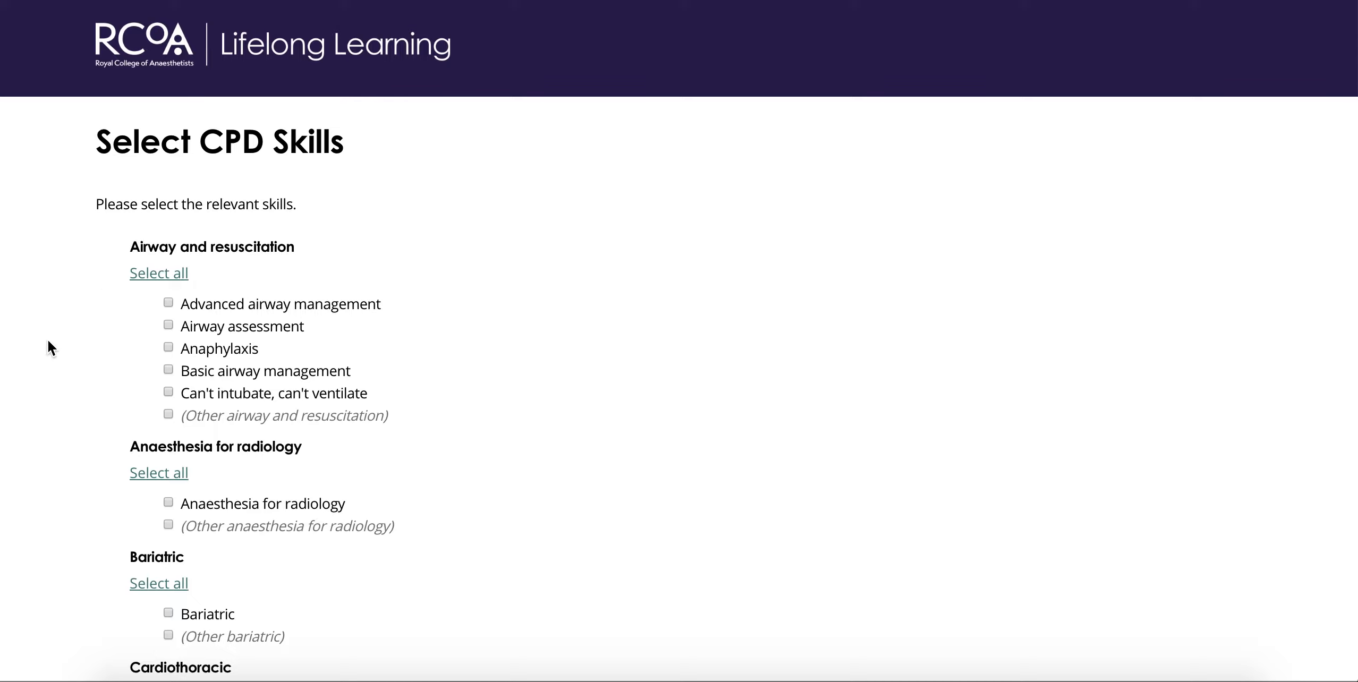
Step: Tick all ICM skills, including life support, end of life care and ICU management
scroll(48, 341, "down", 8)
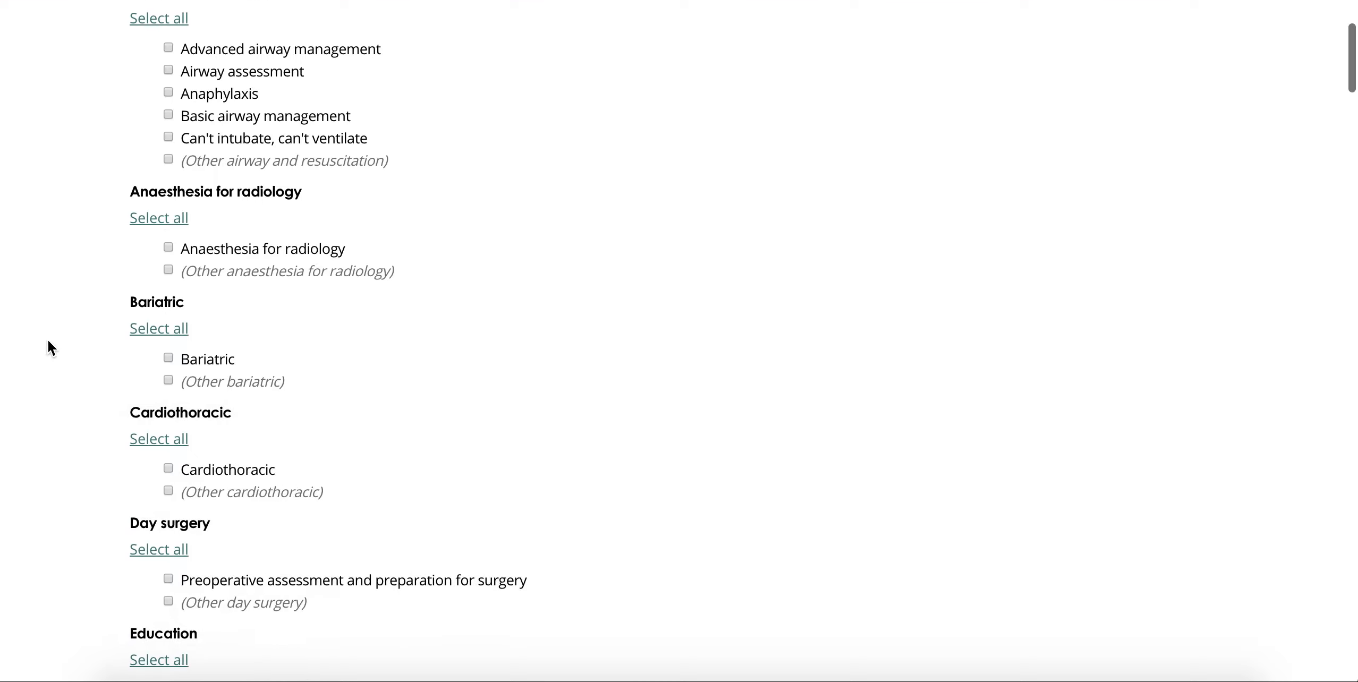
scroll(48, 341, "down", 10)
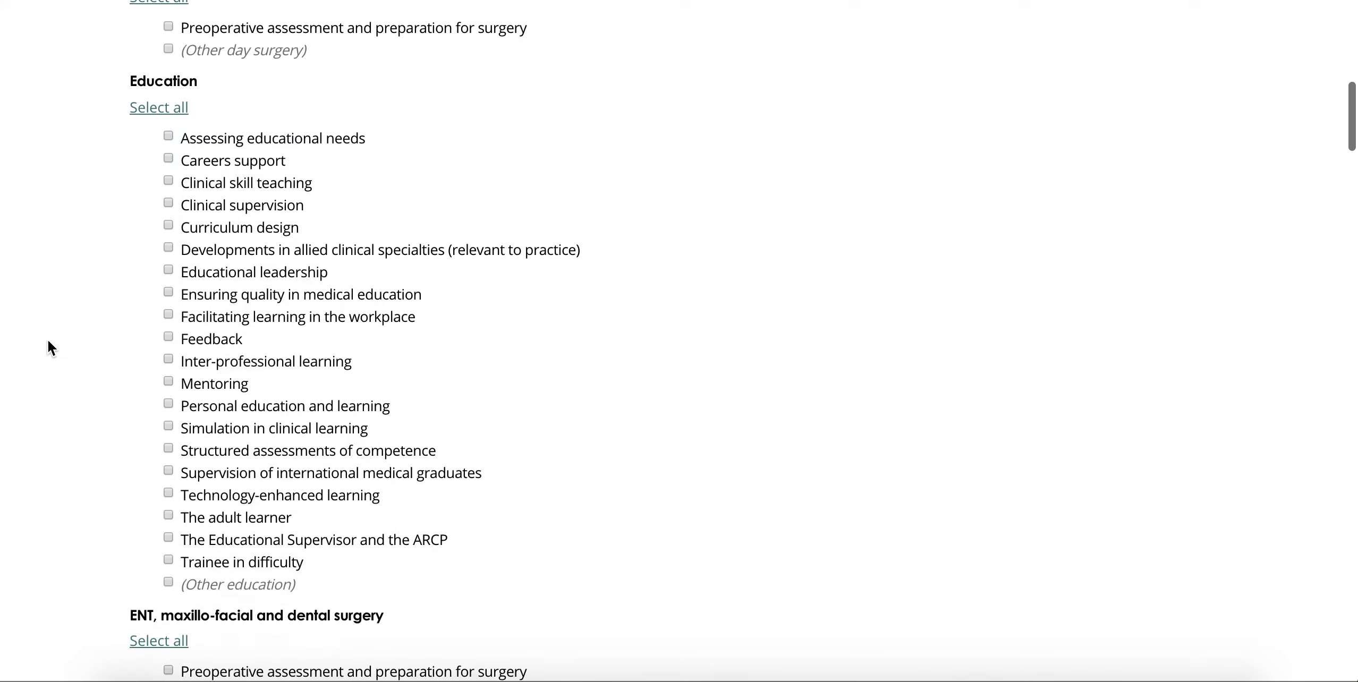
scroll(48, 340, "down", 10)
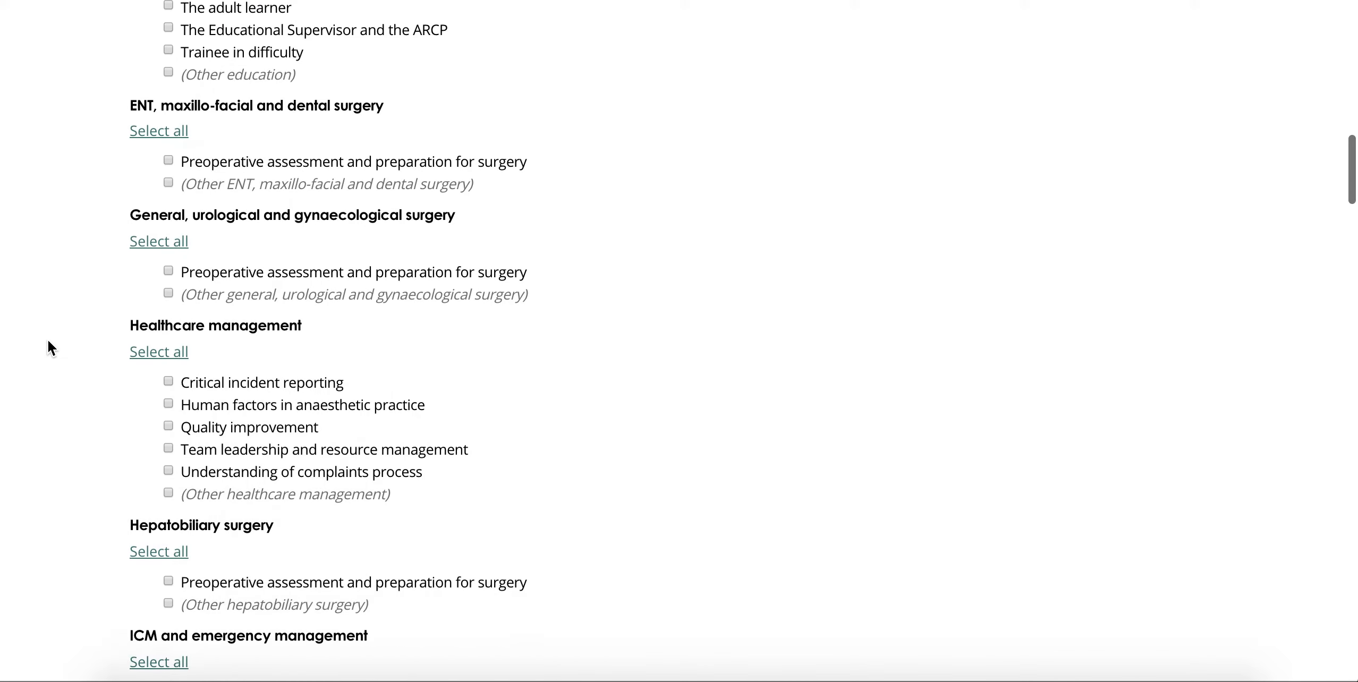
scroll(48, 341, "down", 6)
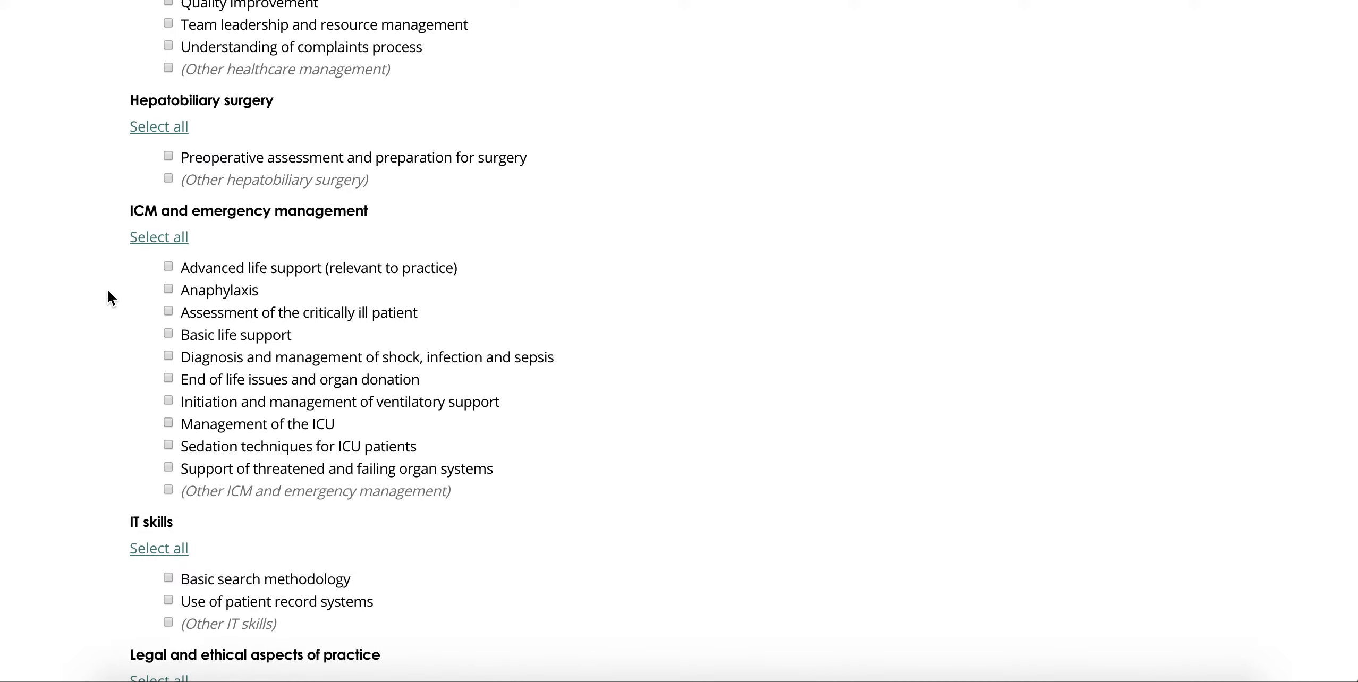
left_click(218, 270)
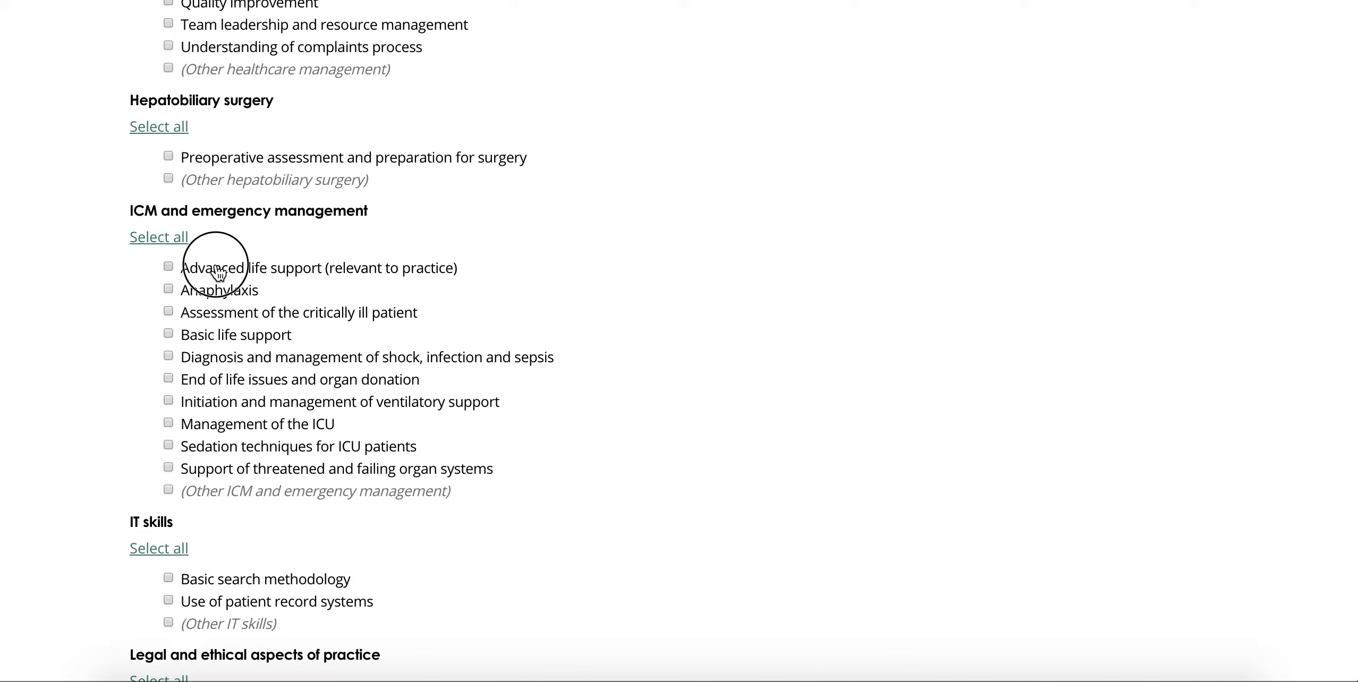
left_click(206, 330)
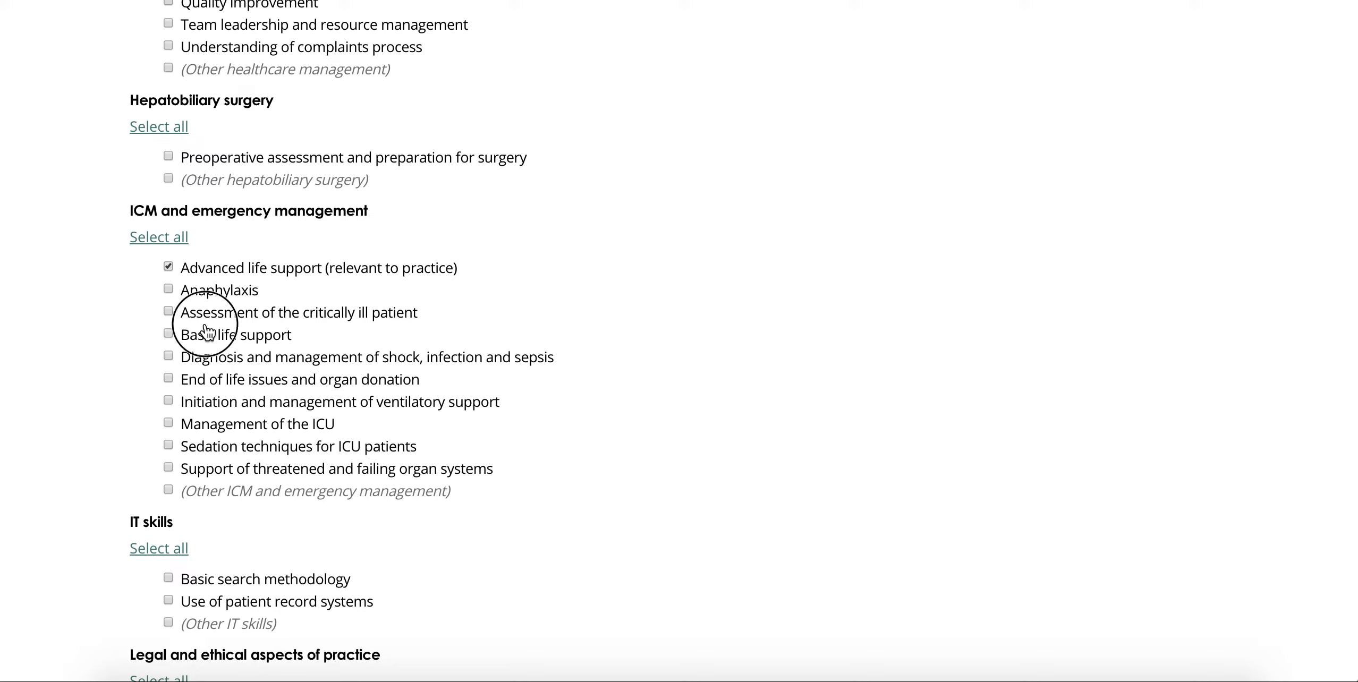
left_click(193, 381)
left_click(186, 423)
left_click(156, 240)
Step: Move to the bottom of the skills page to add the selected skills
scroll(104, 325, "down", 10)
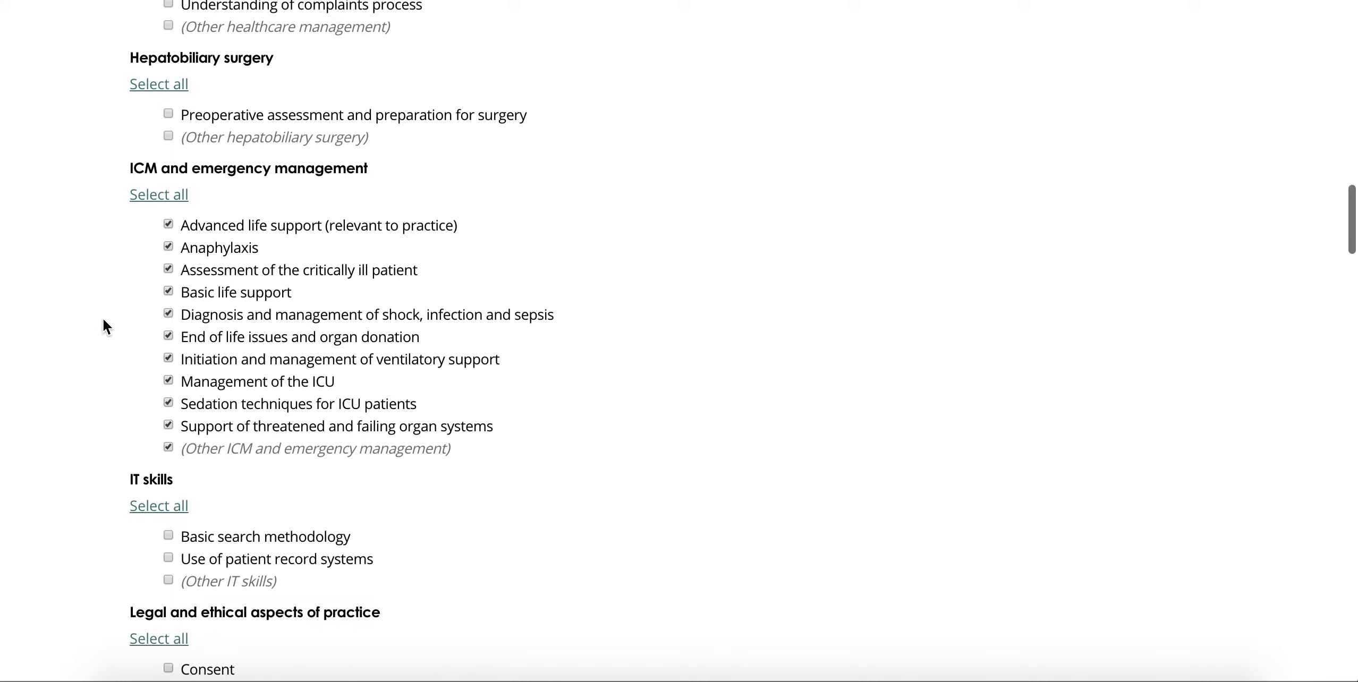
scroll(103, 324, "down", 2)
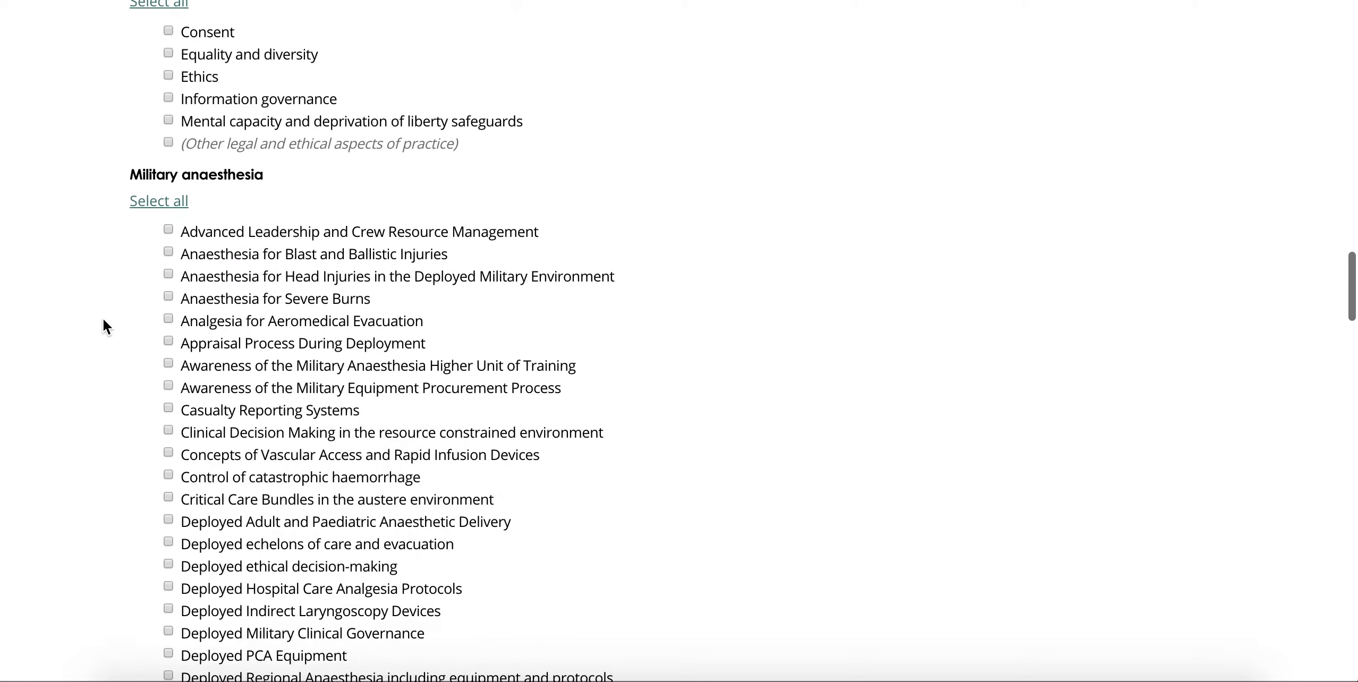
left_click(1347, 300)
left_click_drag(1347, 301, 1333, 471)
left_click(1212, 447)
scroll(18, 463, "down", 14)
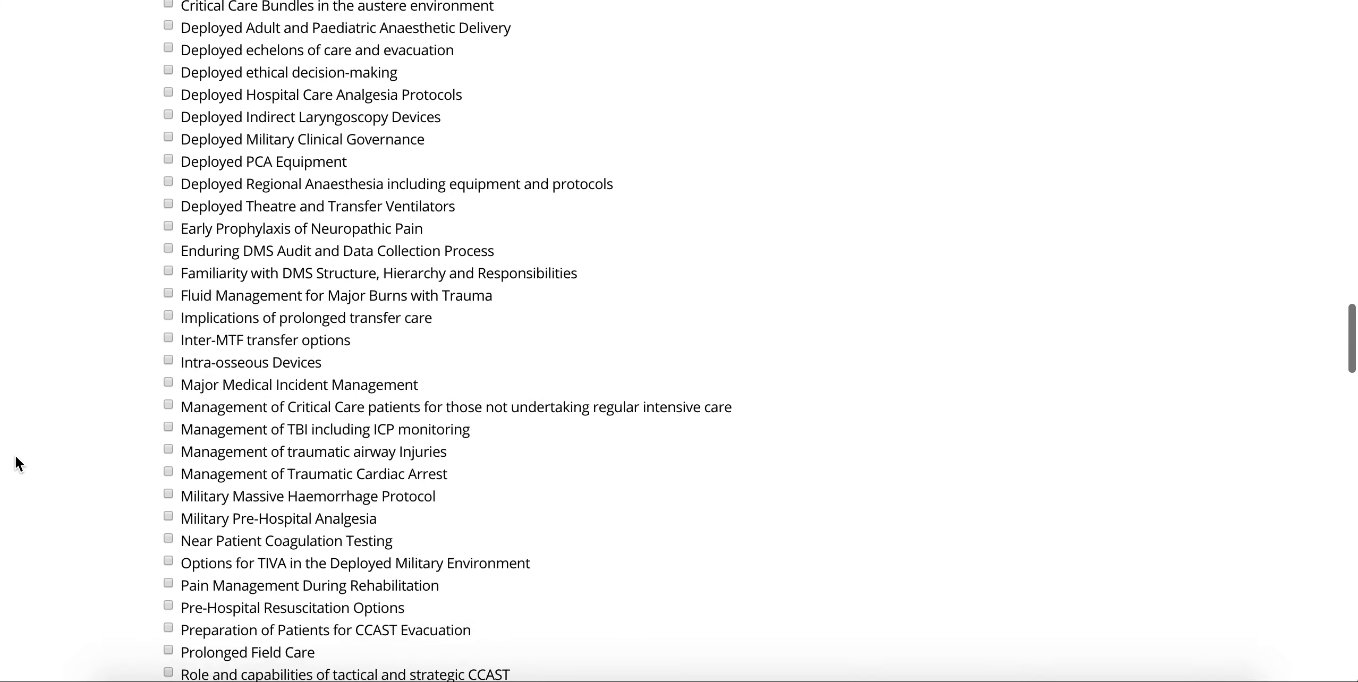
scroll(18, 464, "down", 17)
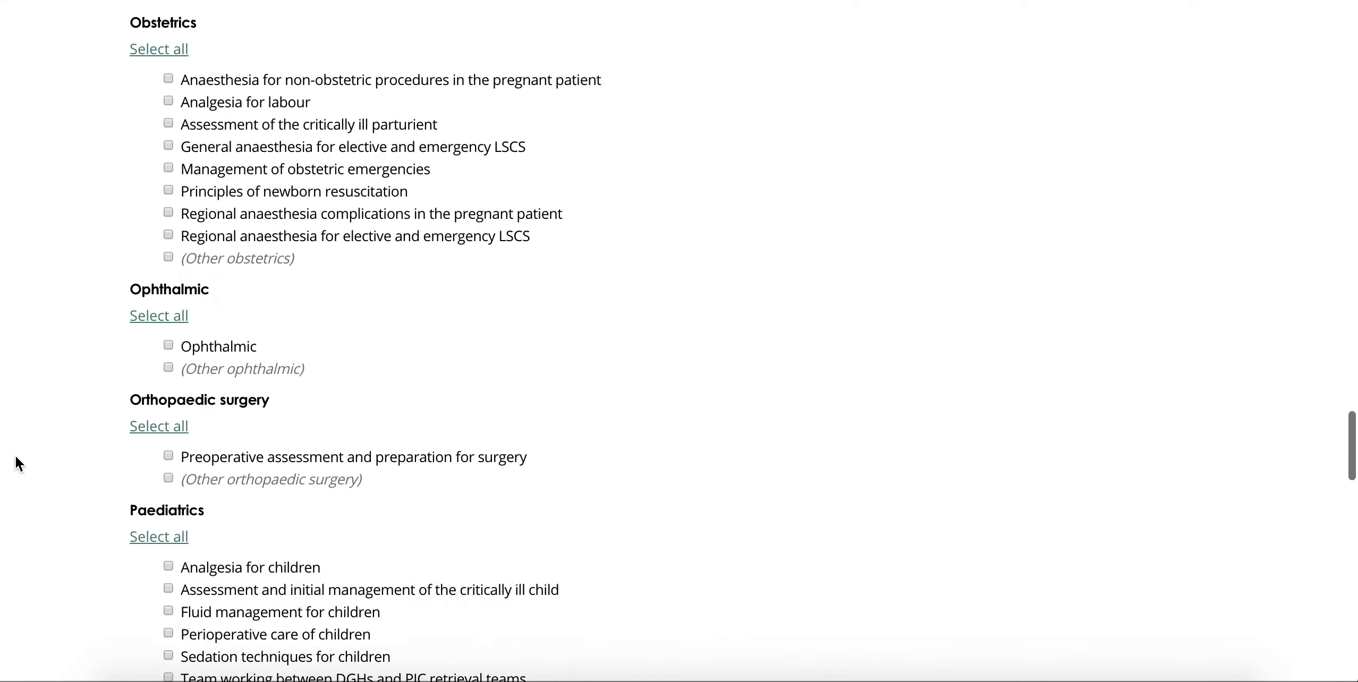
scroll(18, 464, "down", 18)
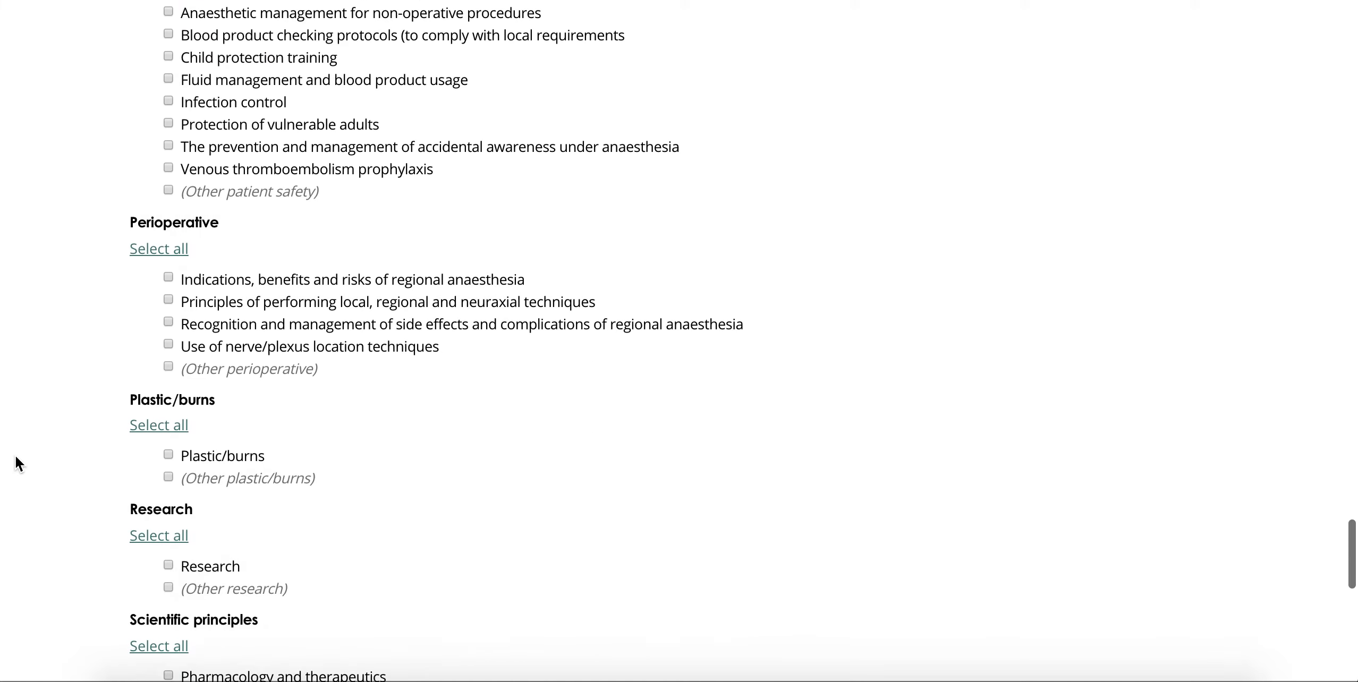
scroll(17, 464, "down", 12)
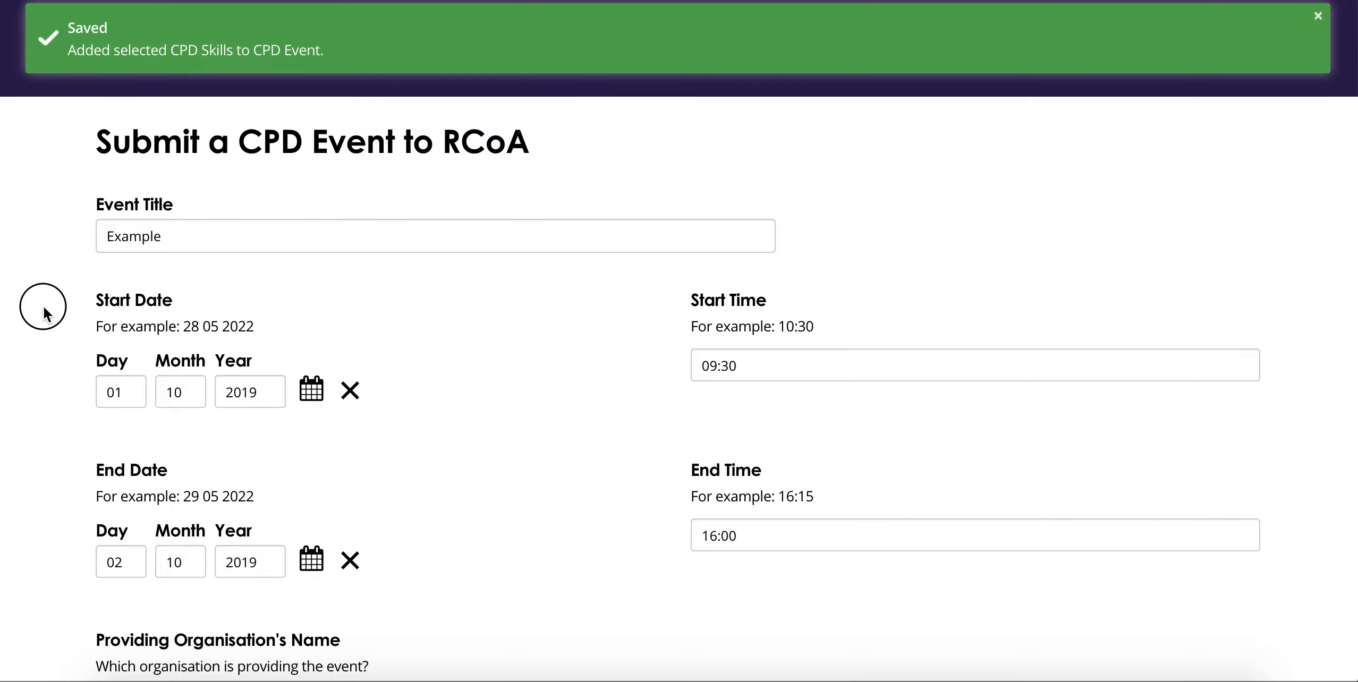
scroll(44, 308, "down", 1)
scroll(45, 309, "down", 17)
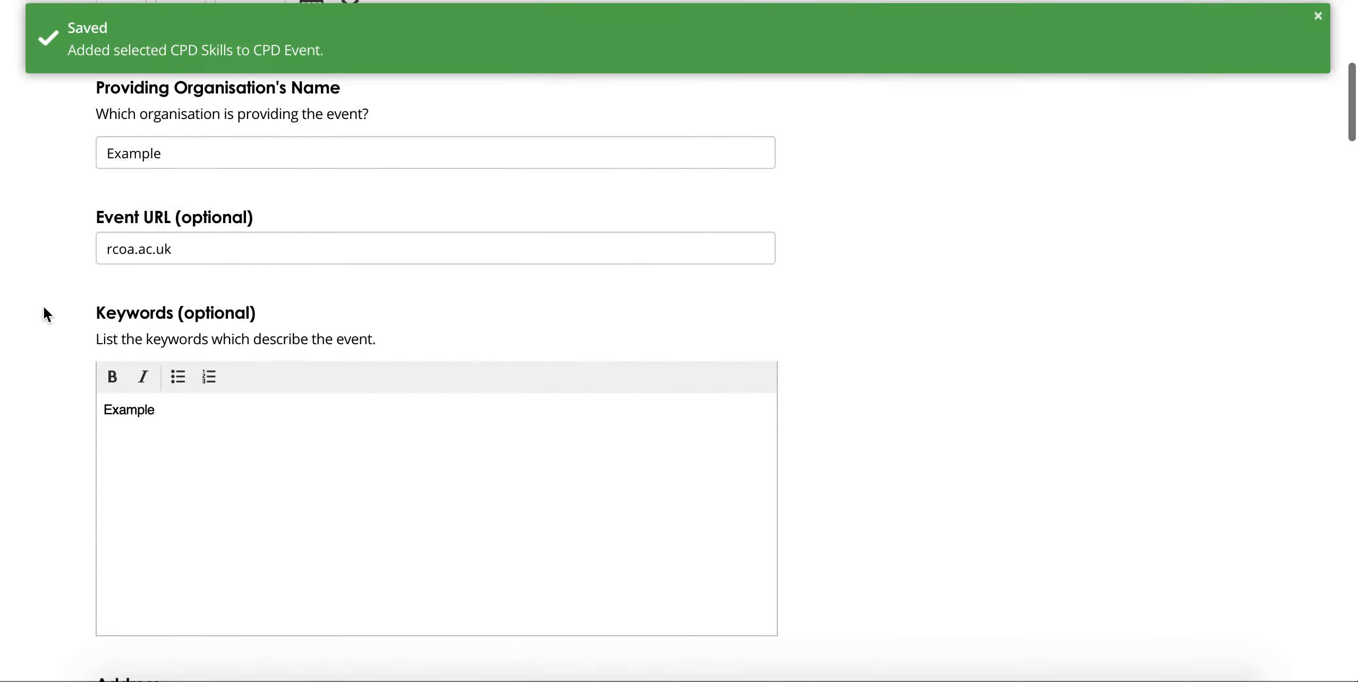
scroll(45, 309, "down", 18)
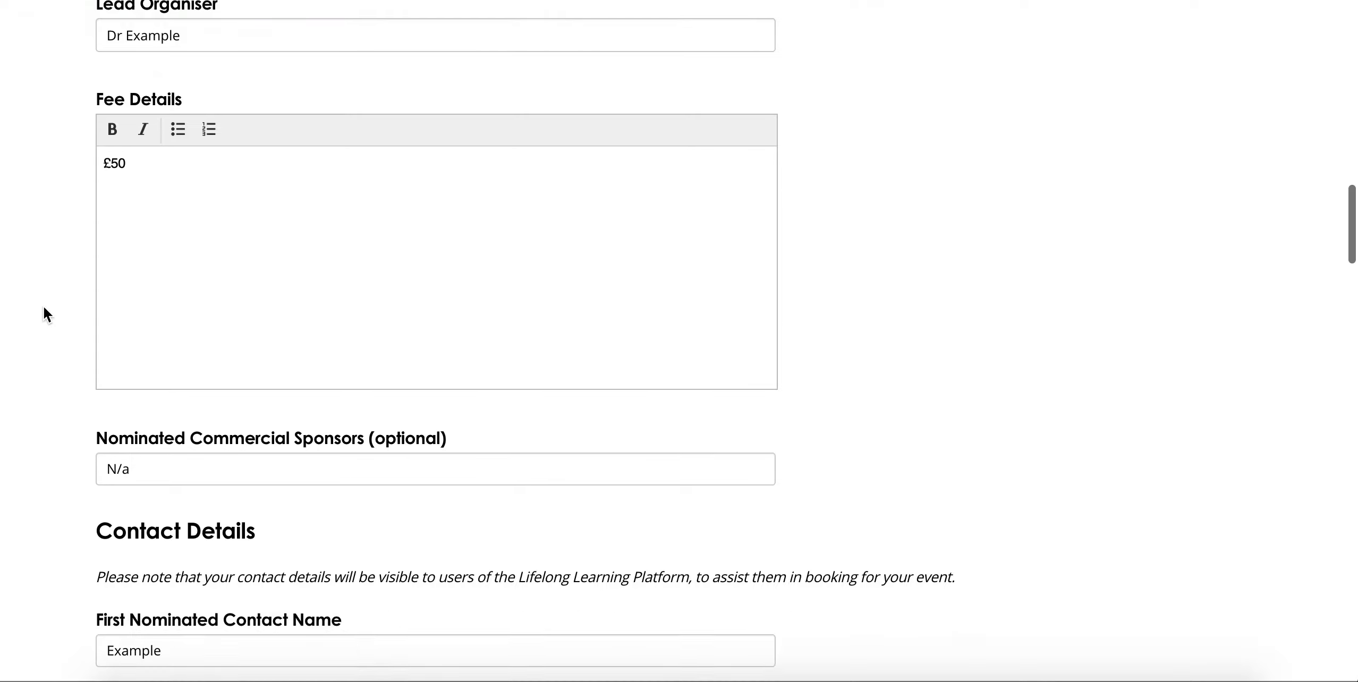
scroll(44, 308, "down", 18)
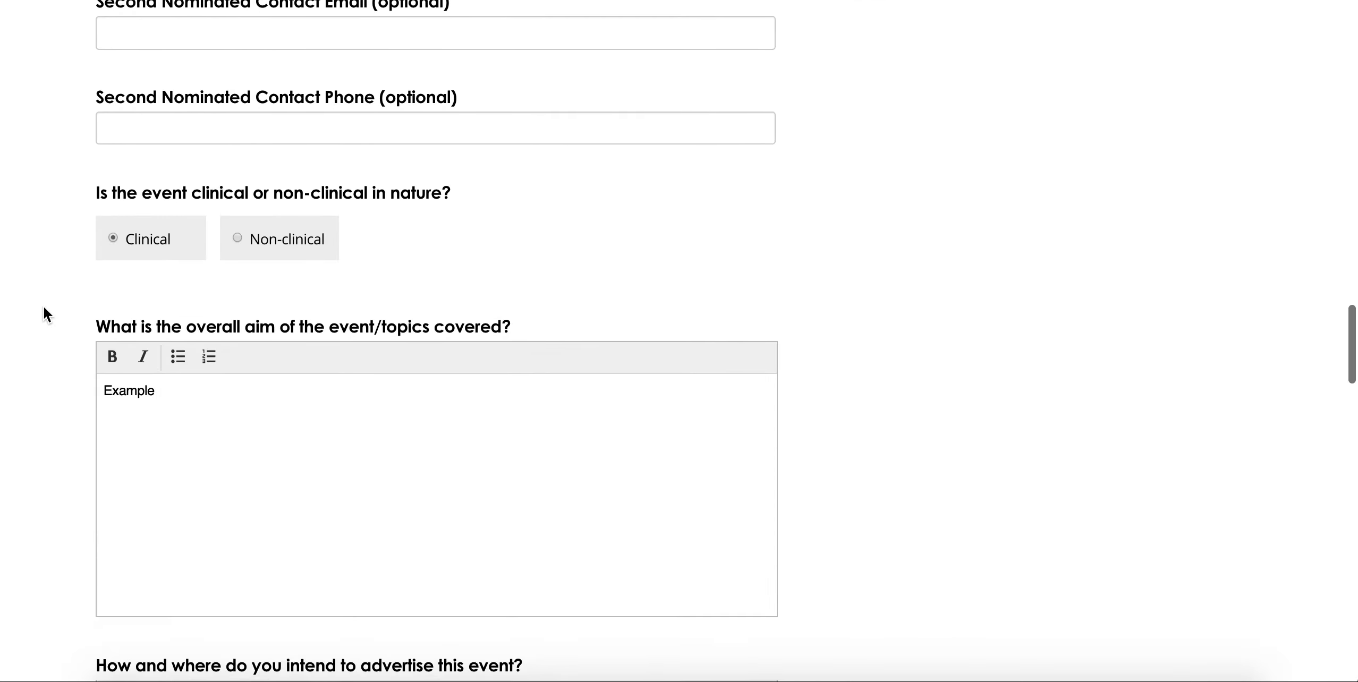
scroll(44, 308, "down", 14)
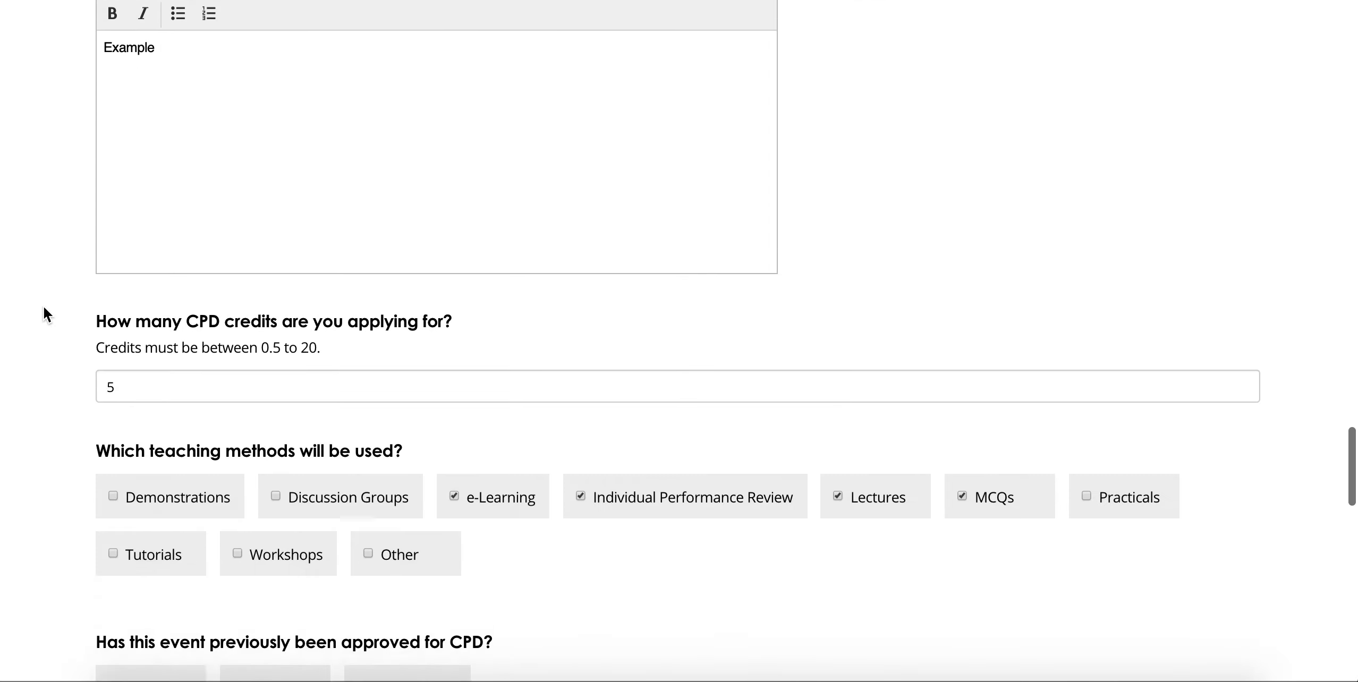
scroll(44, 307, "down", 10)
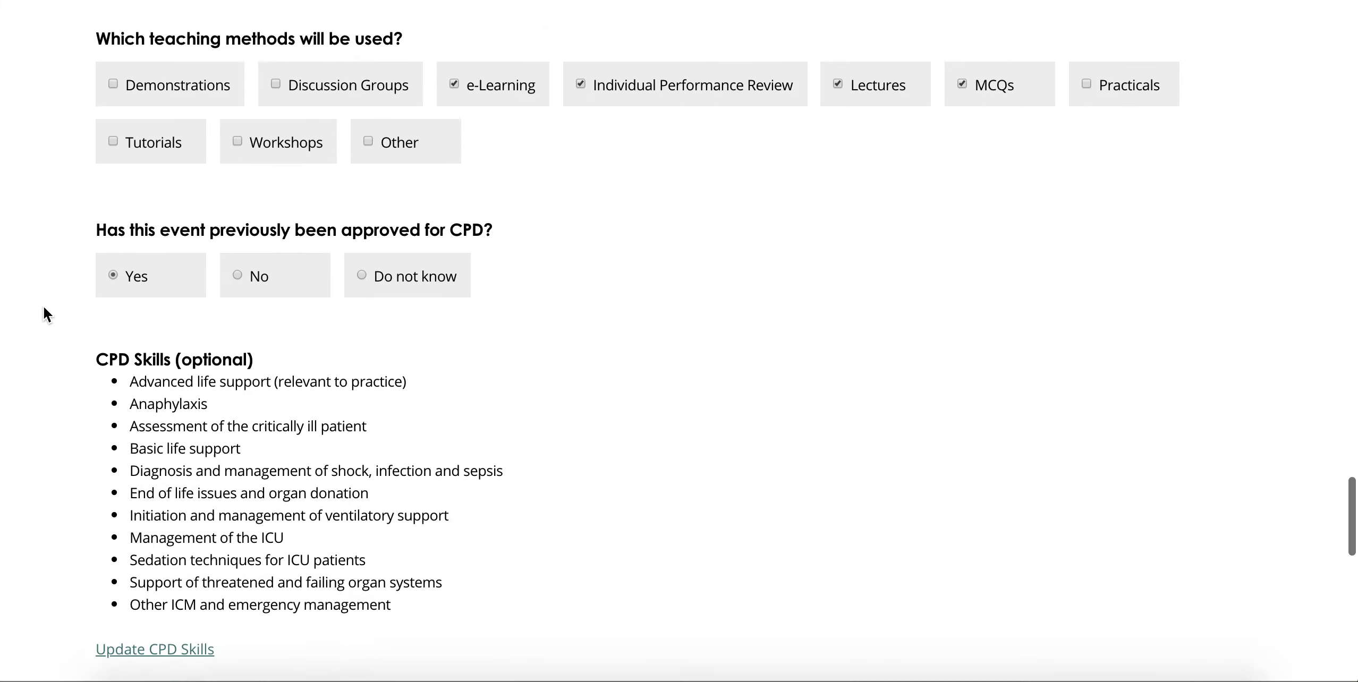
scroll(43, 314, "down", 2)
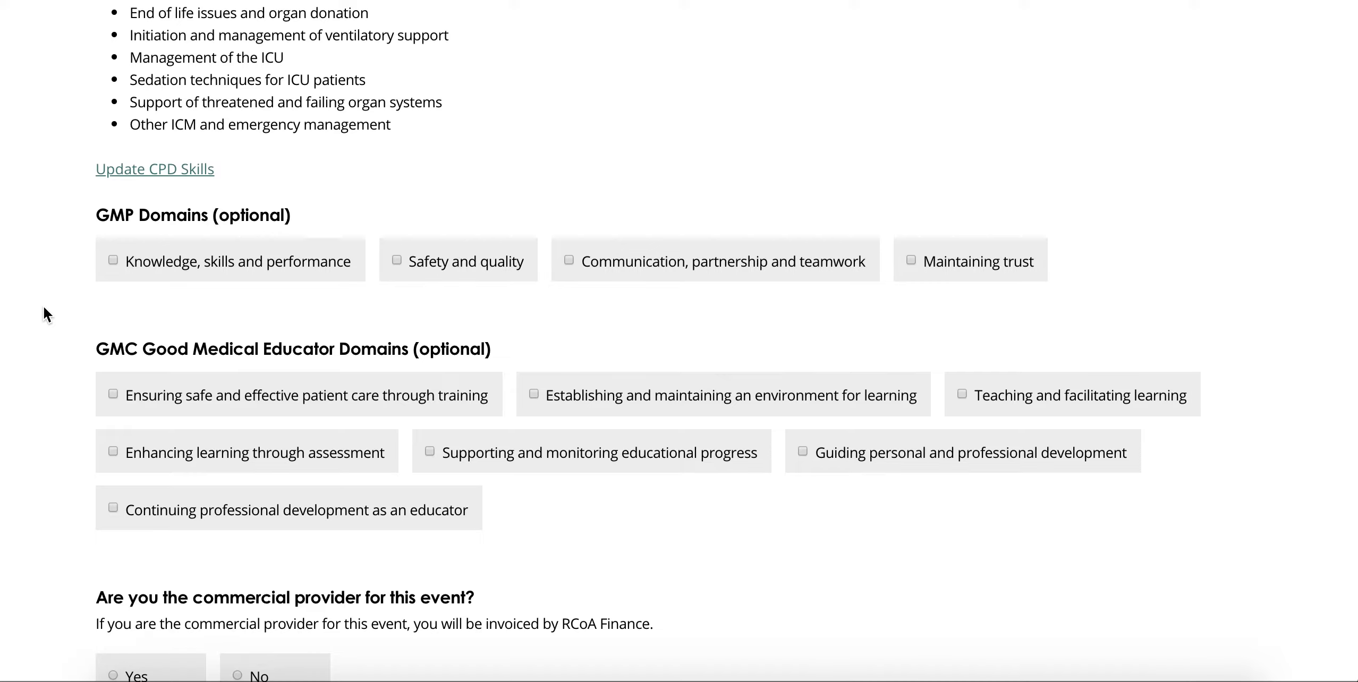
scroll(45, 311, "up", 6)
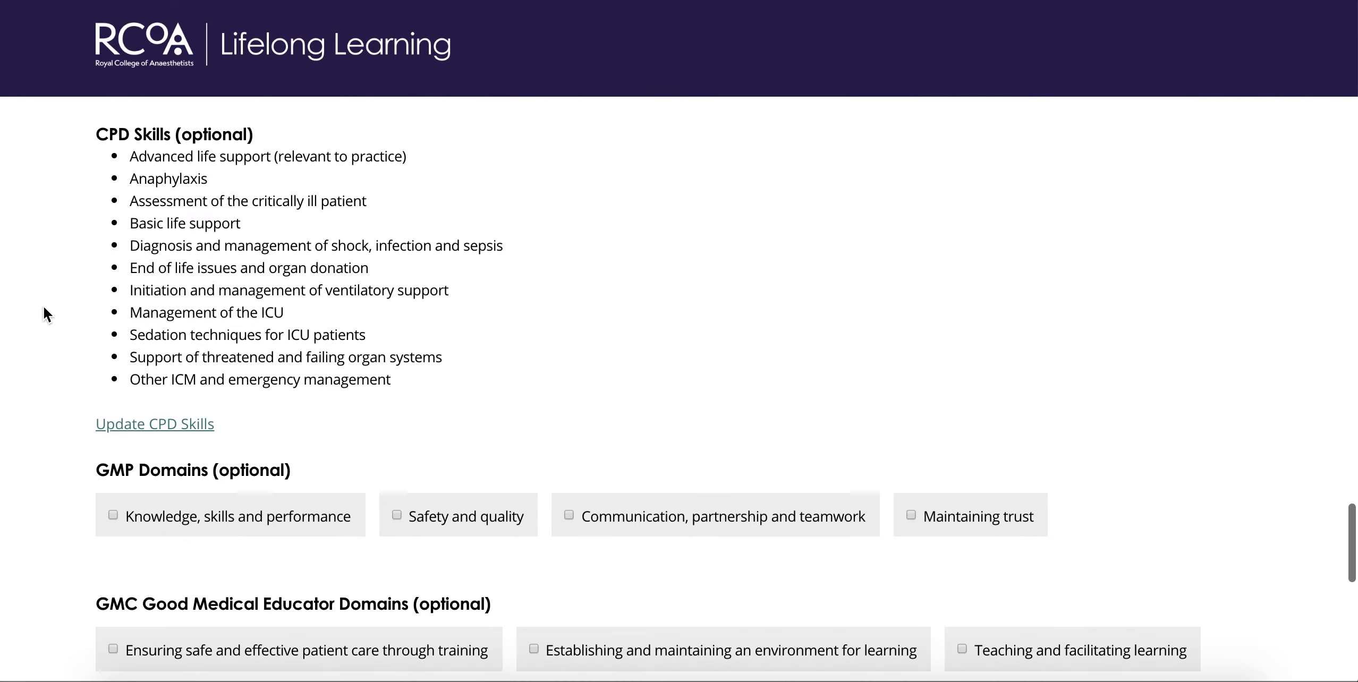
scroll(44, 307, "down", 4)
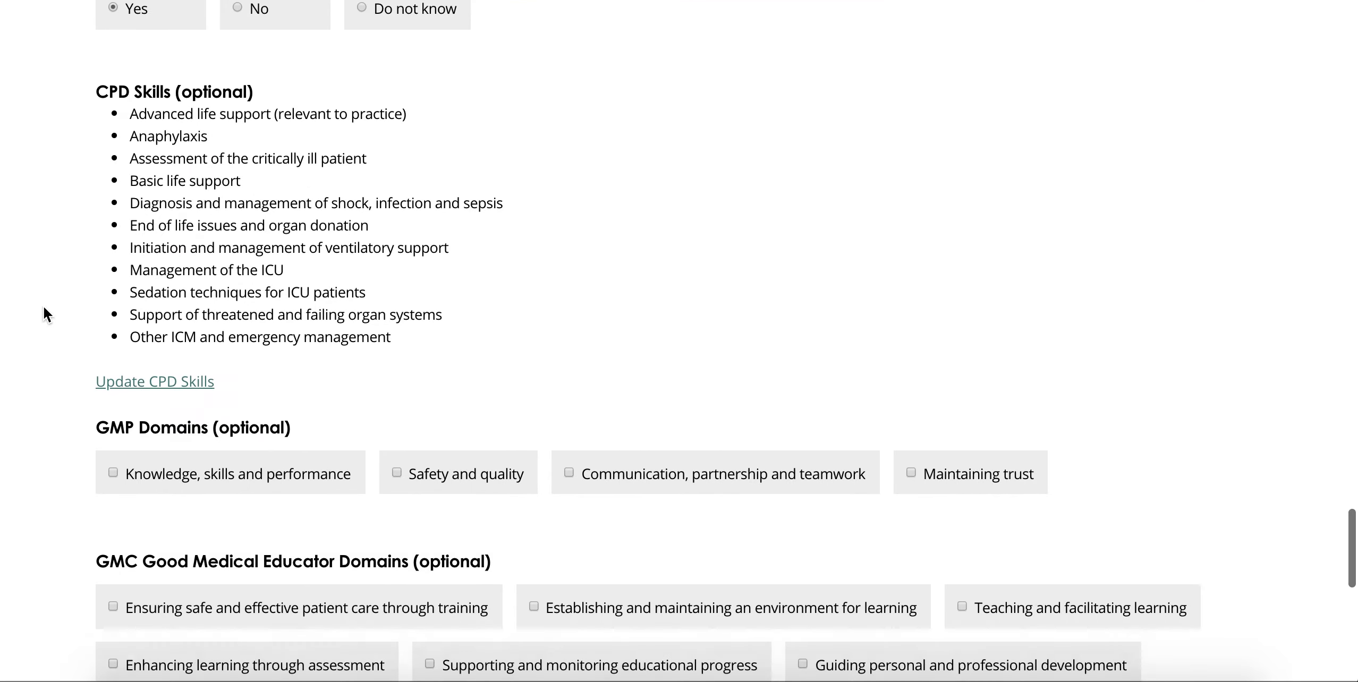
scroll(44, 311, "down", 3)
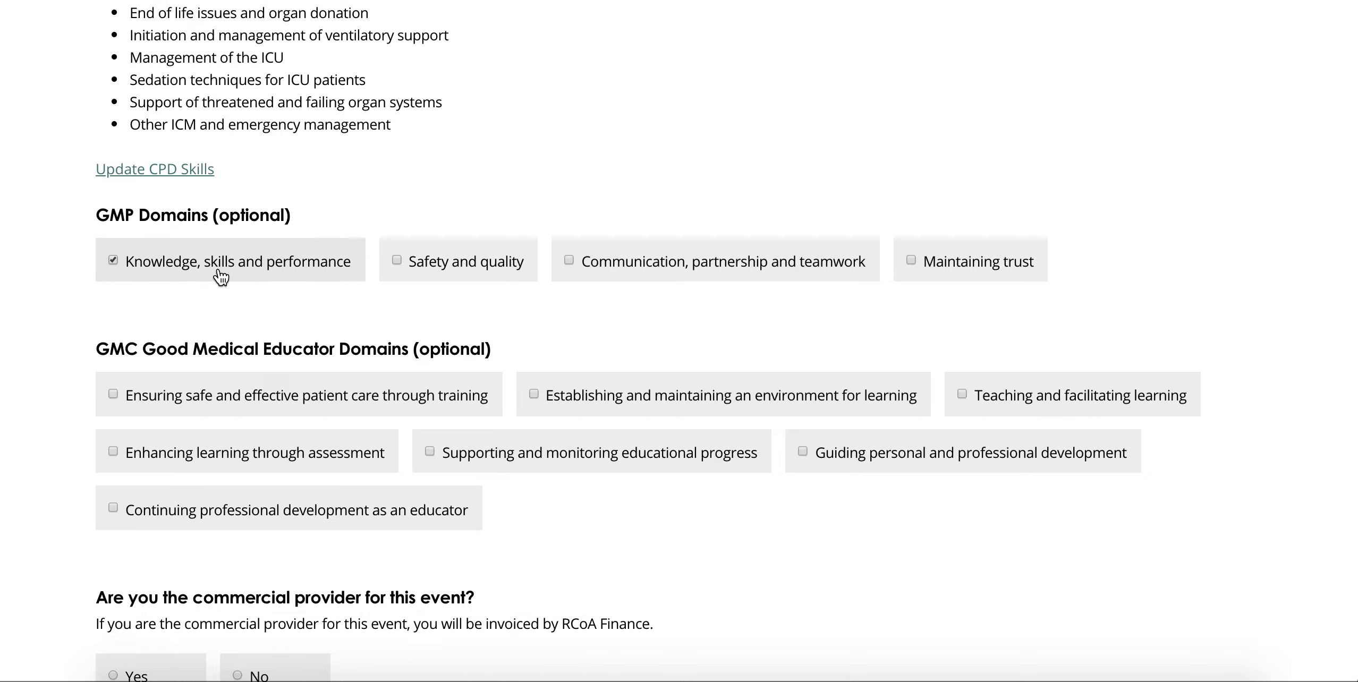
Step: Tick two GMP domains plus the learning environment and educational progress educator domains
left_click(223, 274)
left_click(757, 266)
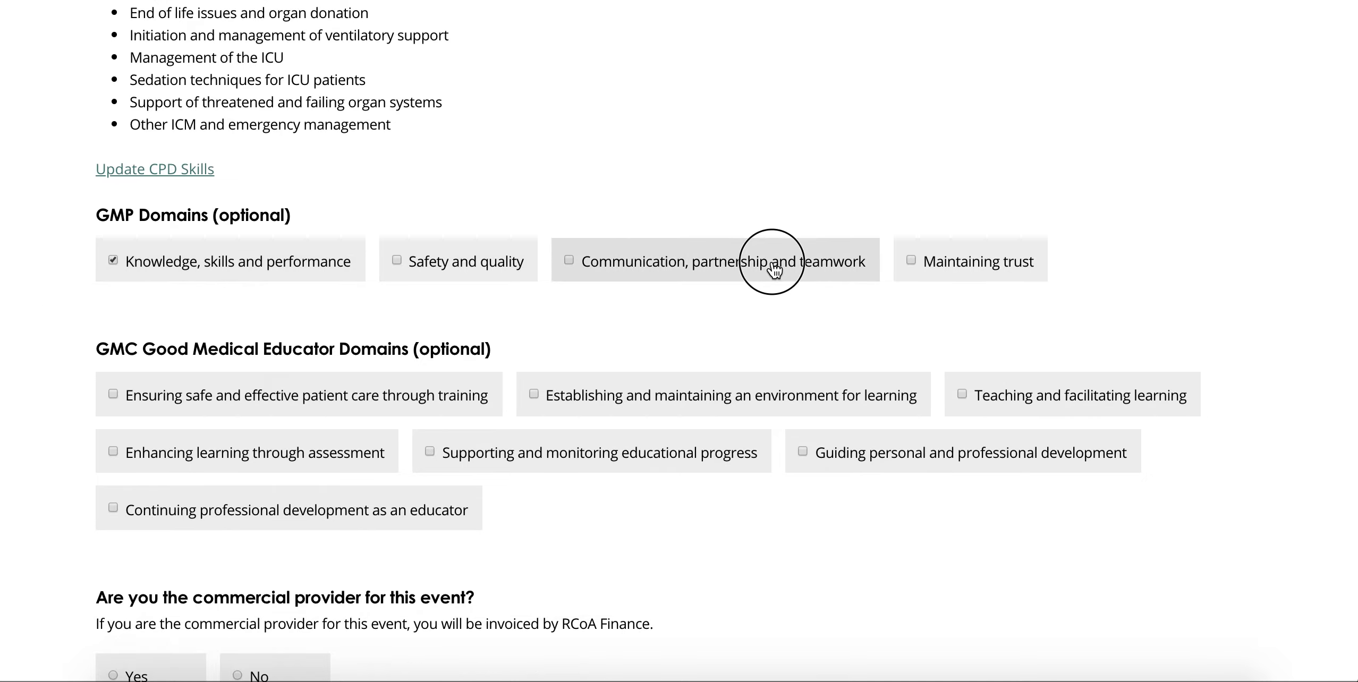
left_click(614, 406)
left_click(544, 449)
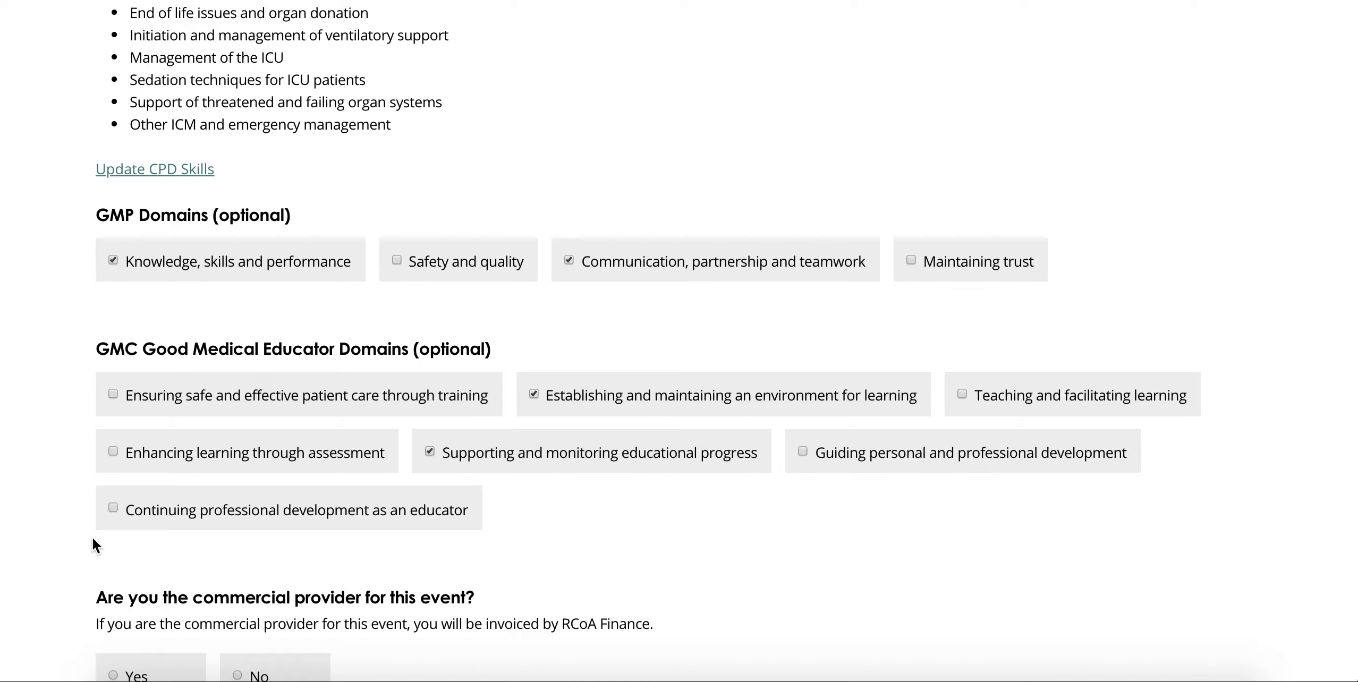
scroll(61, 537, "down", 5)
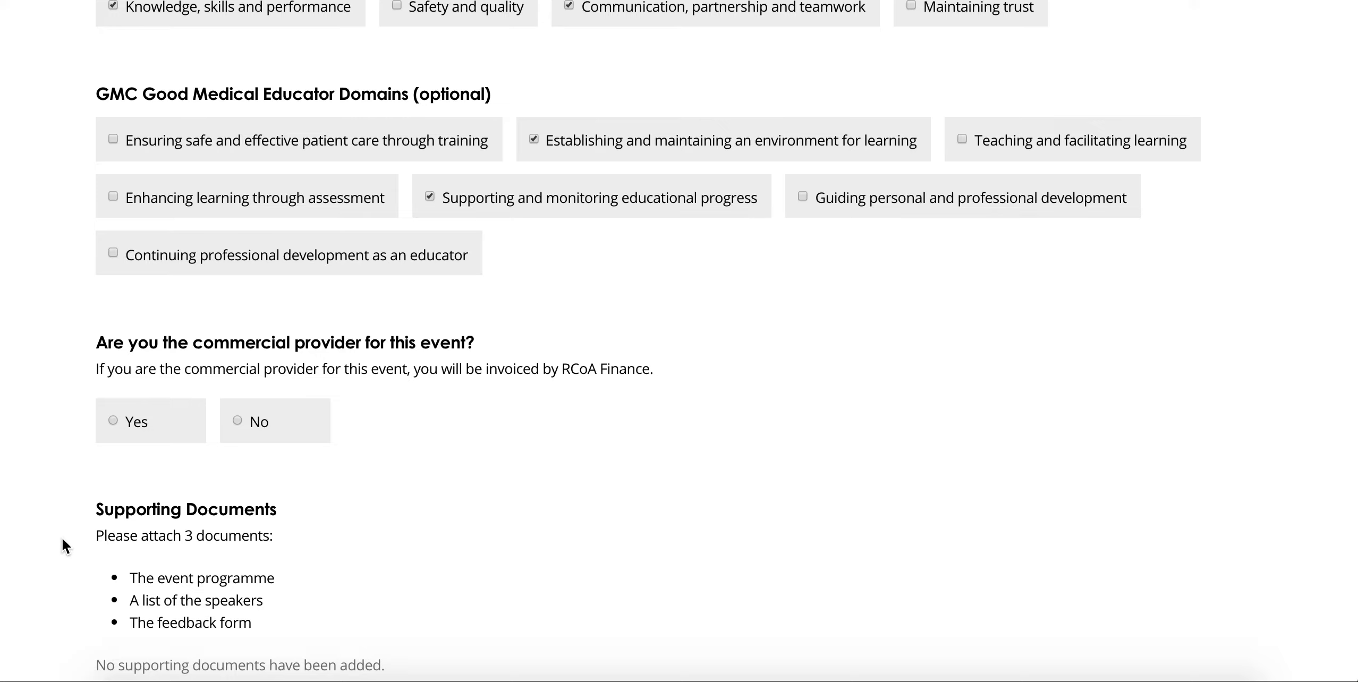
Step: Answer Yes to being the event's commercial provider
left_click(135, 425)
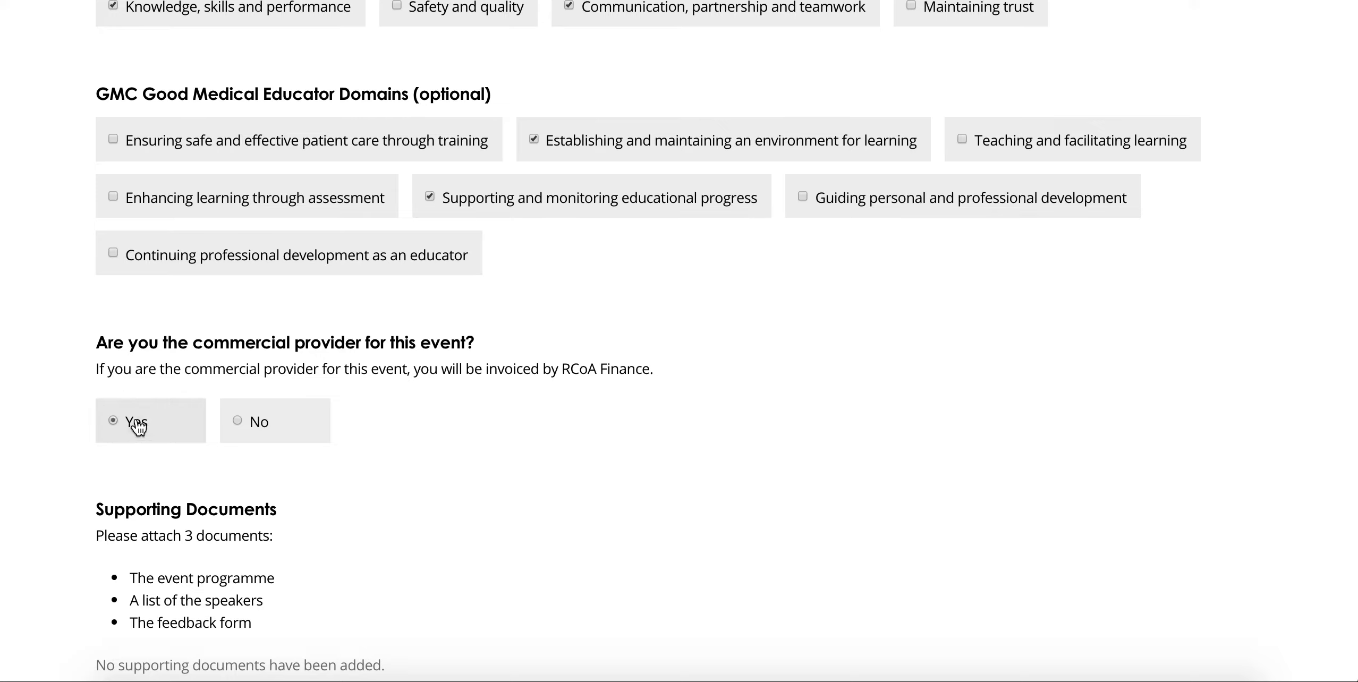
triple_click(234, 372)
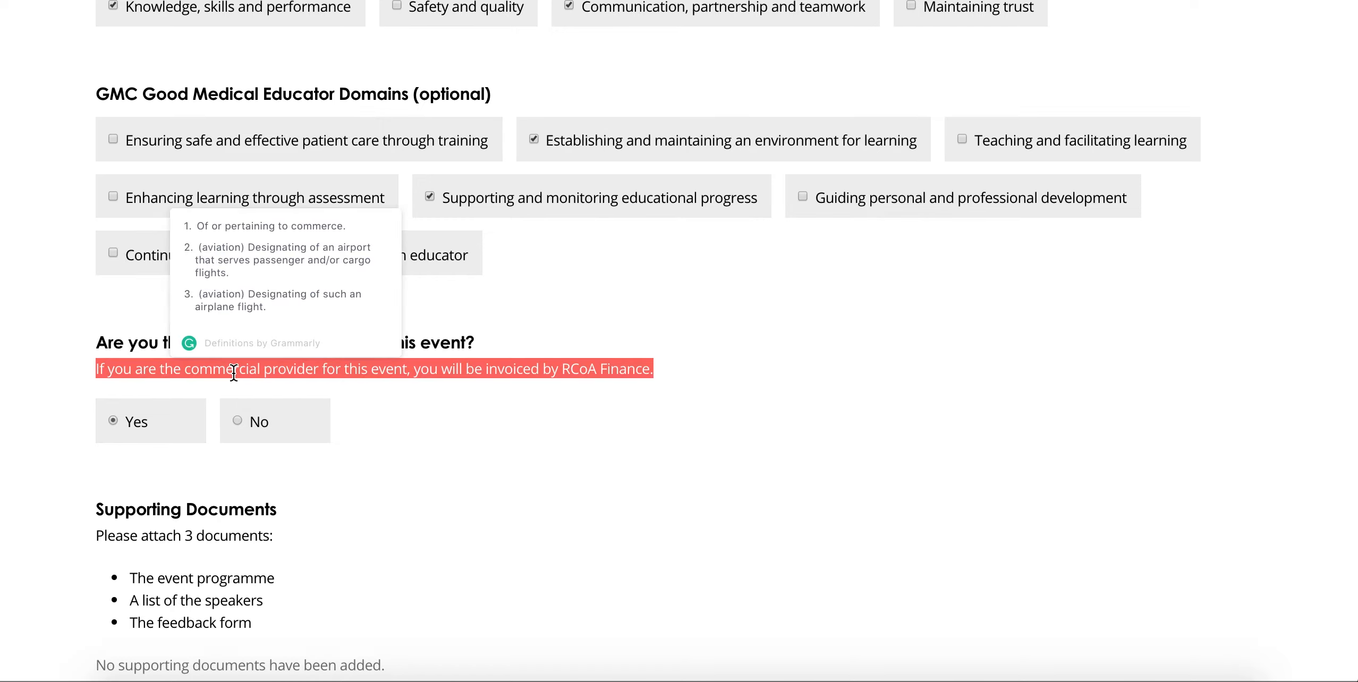
left_click(43, 479)
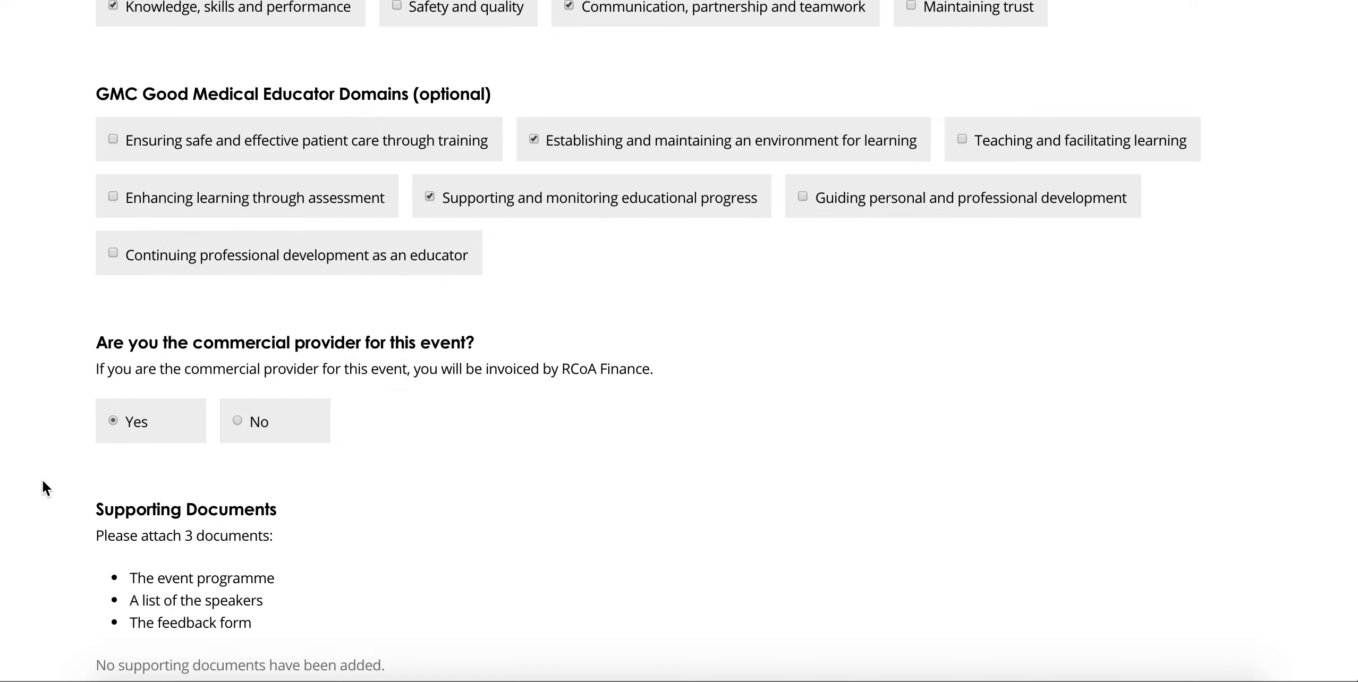
scroll(42, 480, "down", 4)
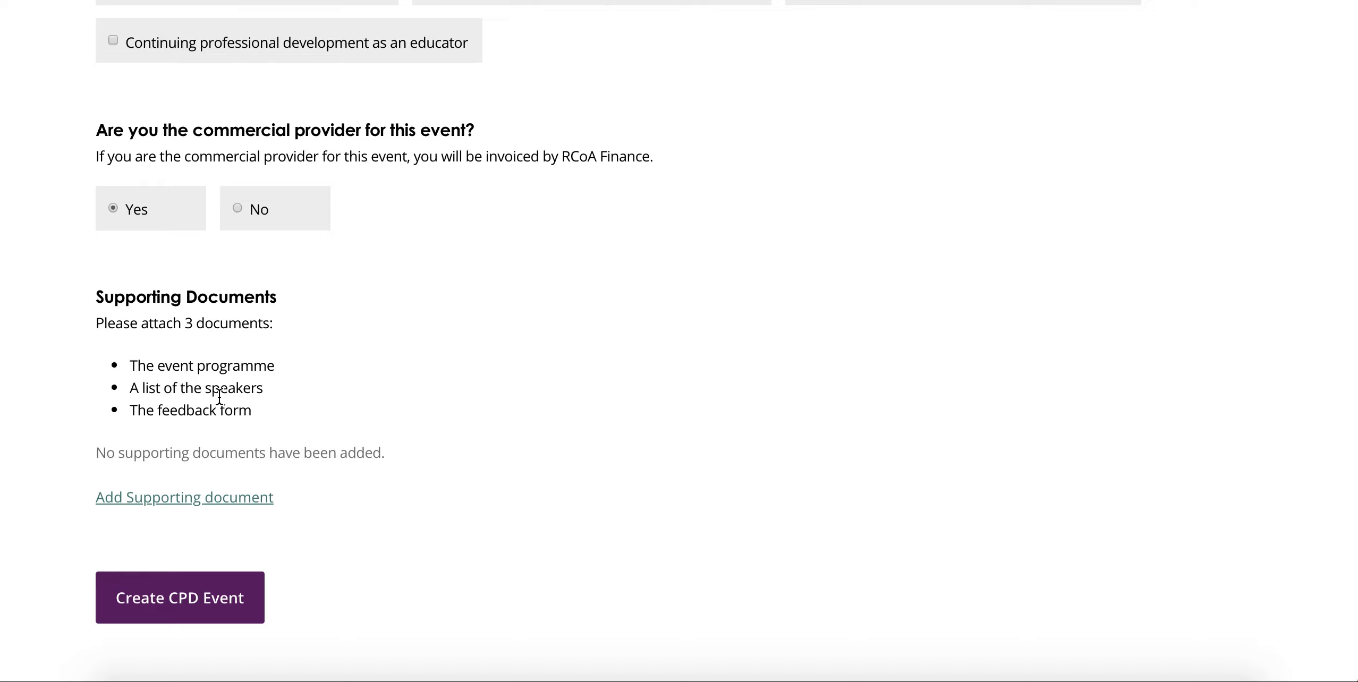
triple_click(181, 299)
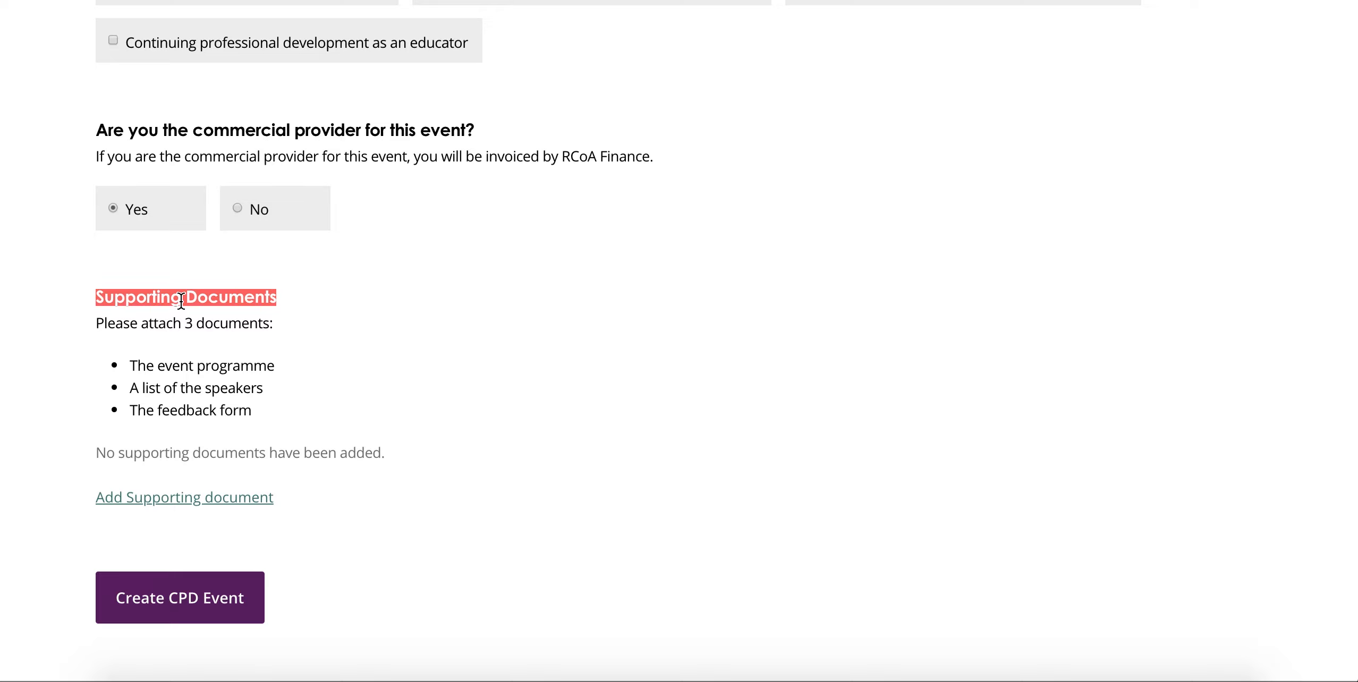
left_click(135, 353)
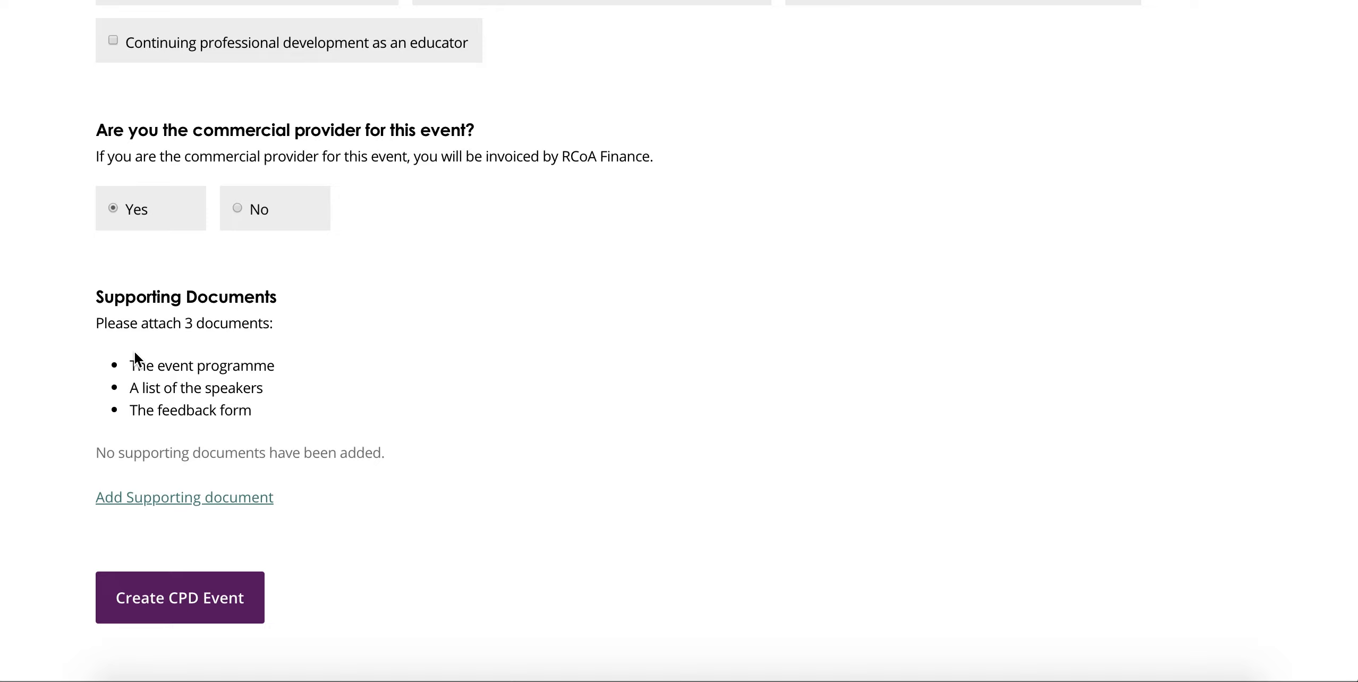
left_click(446, 505)
scroll(446, 504, "up", 3)
scroll(444, 502, "up", 10)
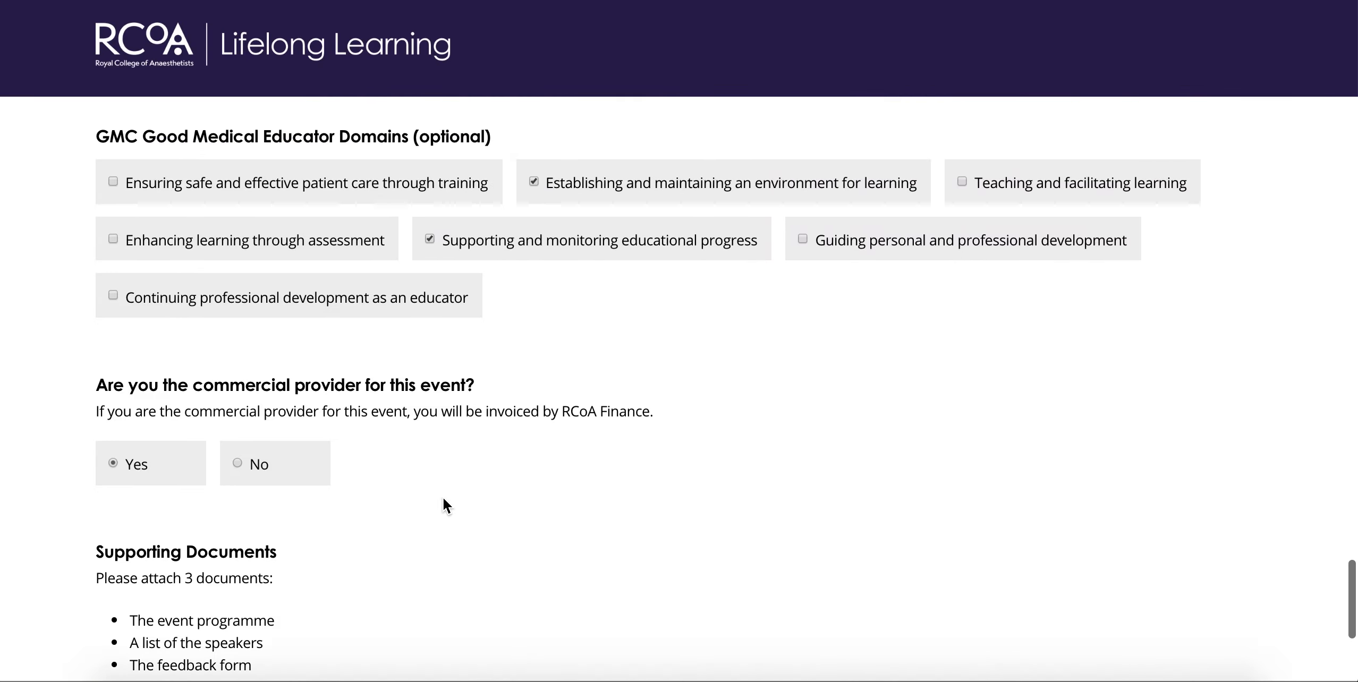
scroll(444, 499, "up", 5)
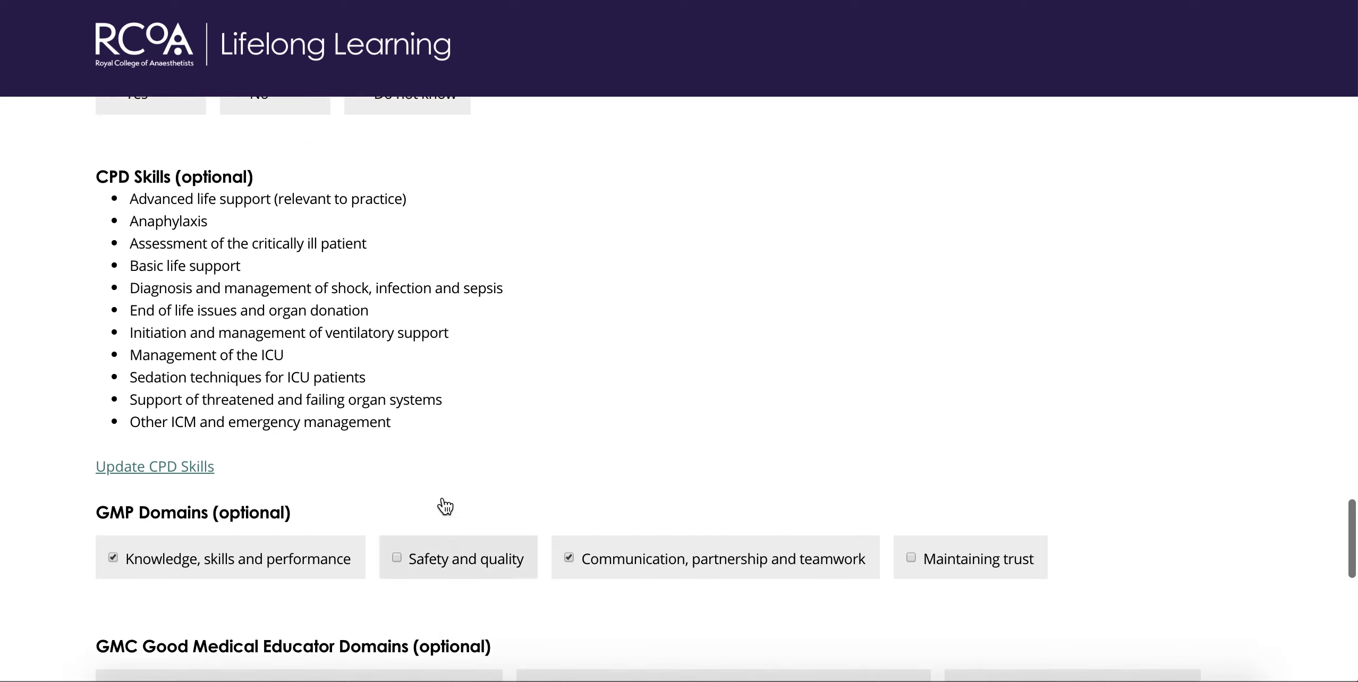
scroll(444, 499, "up", 1)
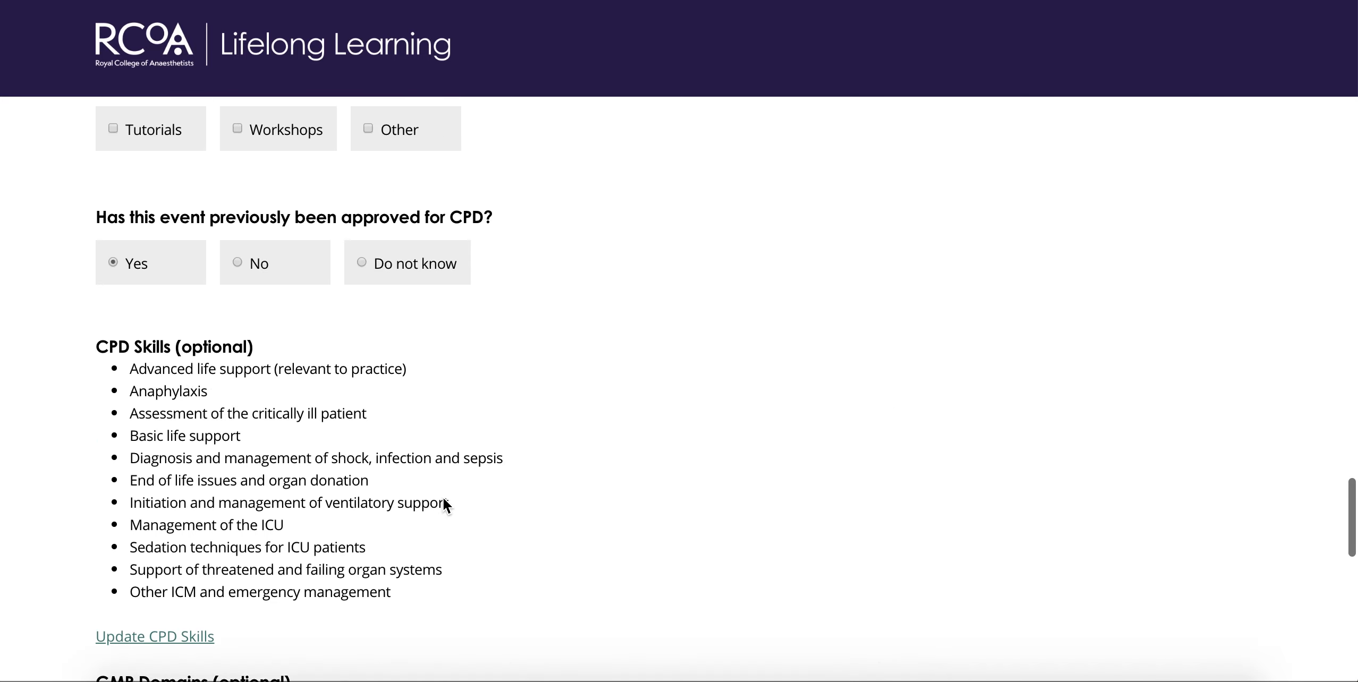